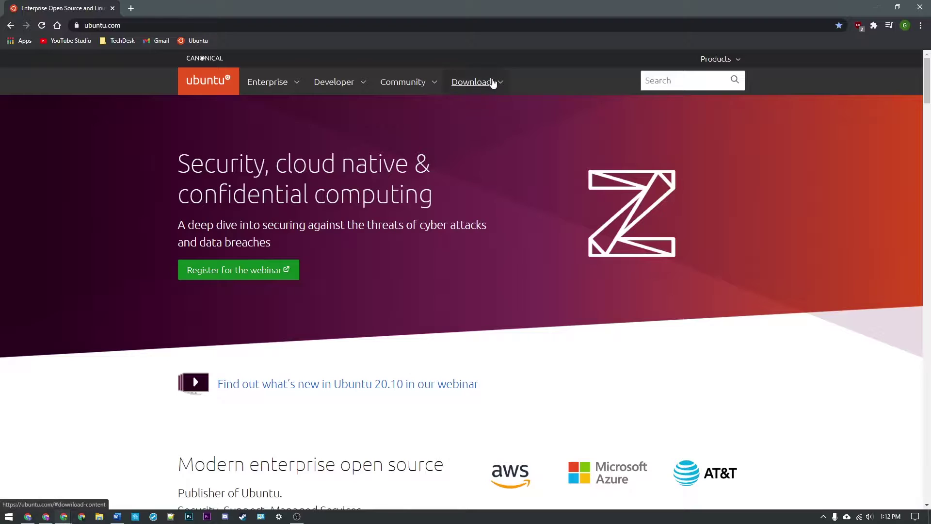
Download the Ubuntu Desktop 20.04 LTS image from the Ubuntu website.
left_click(502, 85)
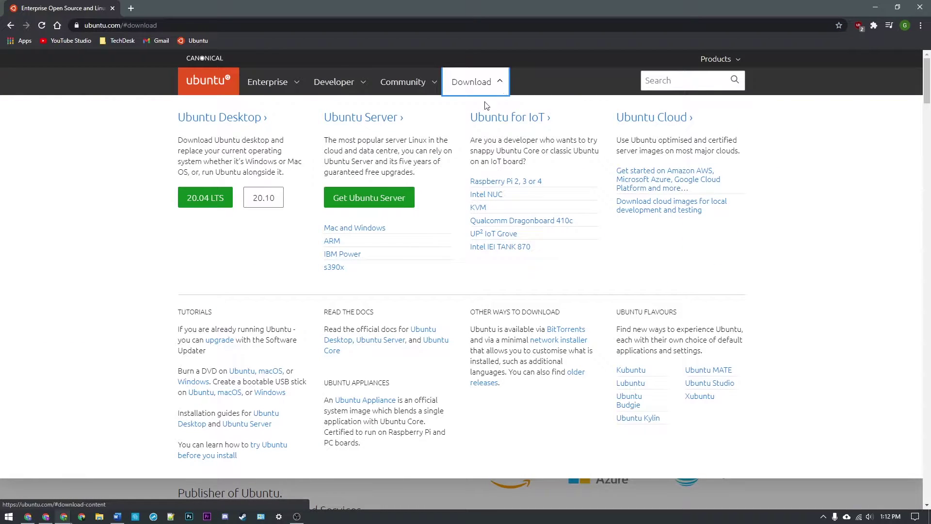
left_click(211, 206)
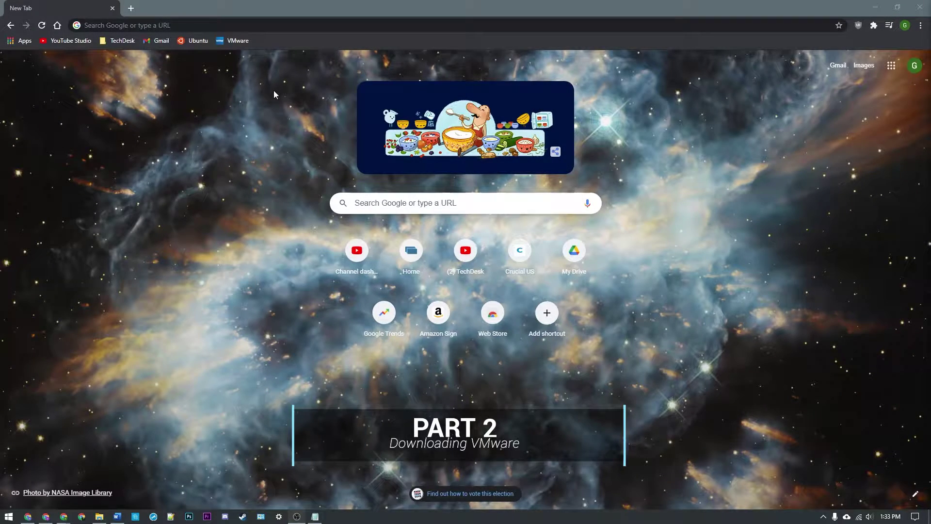
Open the bookmarked VMware page and download Workstation 16 Pro for Windows as the free 30-day trial.
left_click(239, 42)
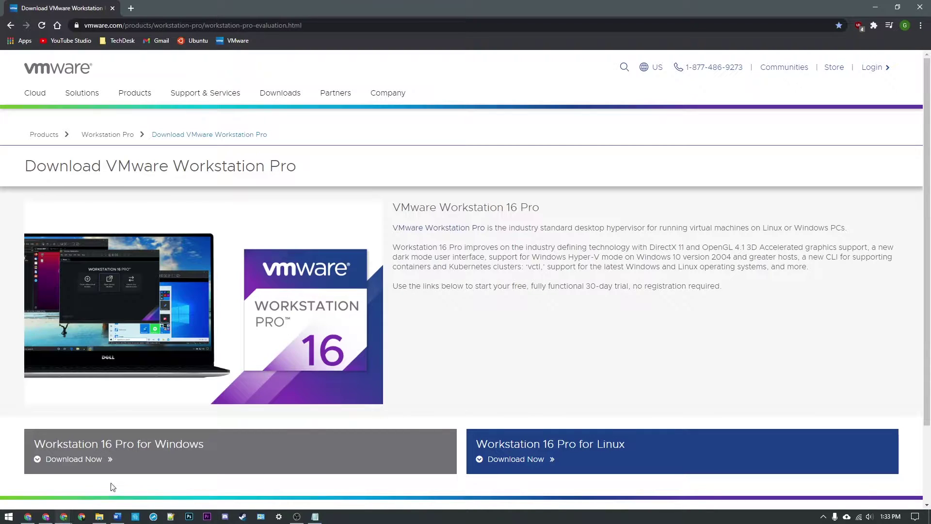
left_click(77, 458)
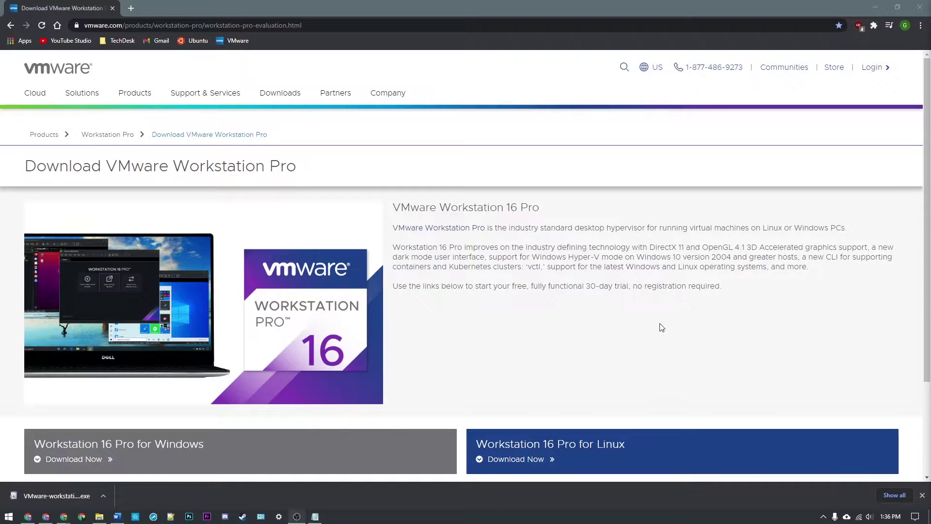
left_click_drag(628, 286, 591, 288)
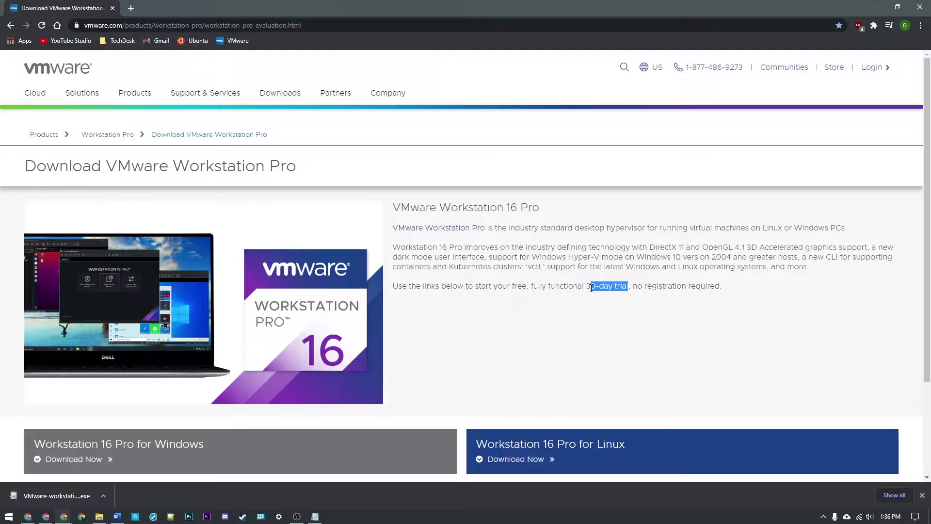
left_click(738, 266)
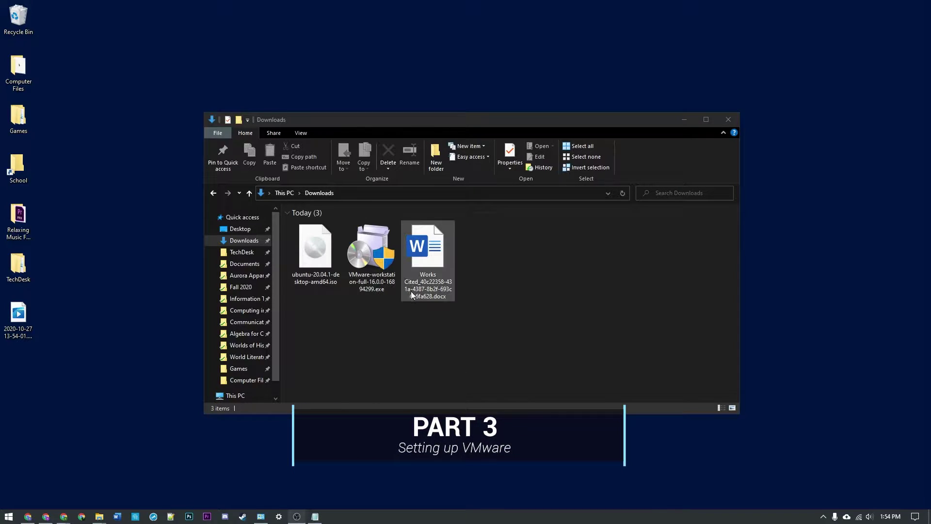
Launch the downloaded VMware Workstation 16 installer and proceed past the setup wizard's welcome page.
left_click(381, 253)
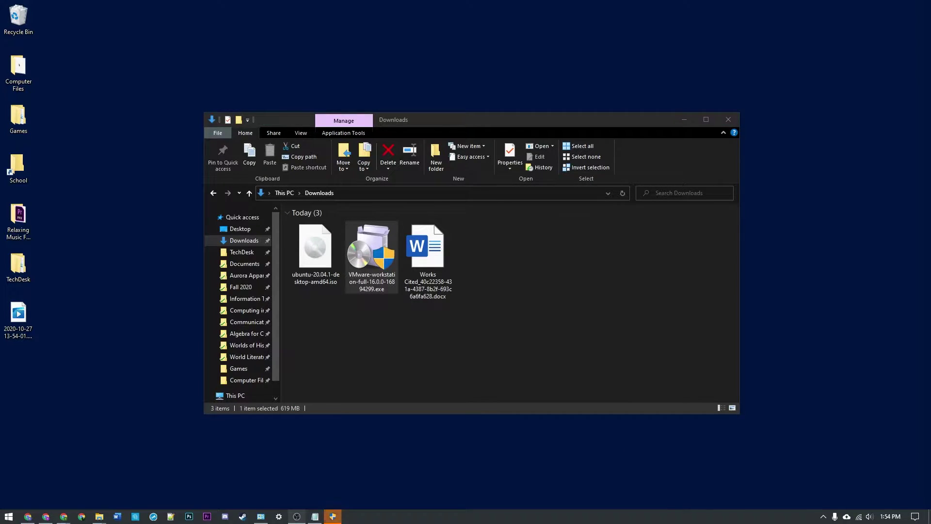
left_click(334, 517)
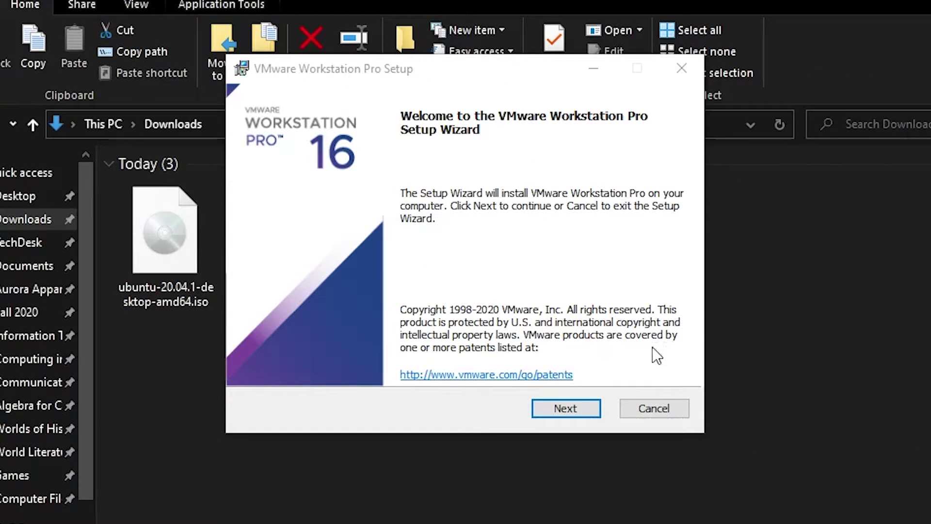
left_click(576, 408)
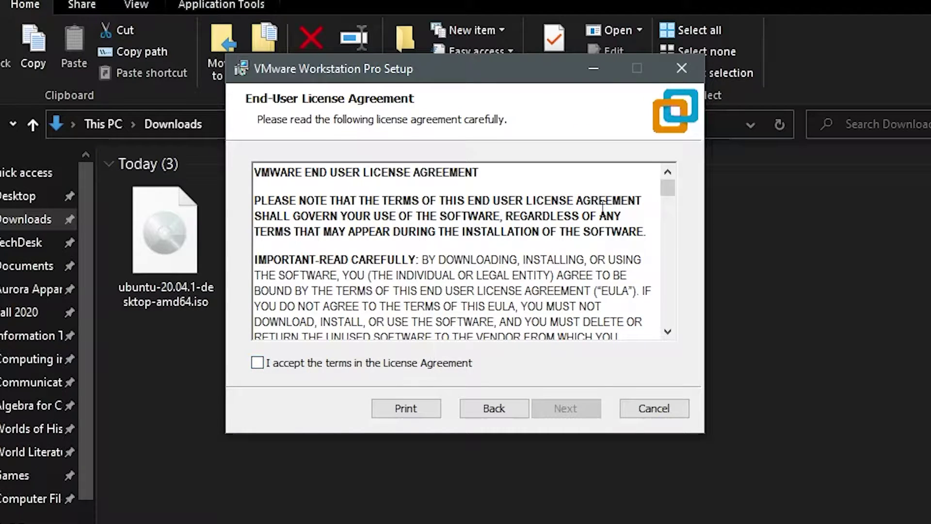
Review and accept the VMware end-user license agreement, and continue the setup.
scroll(607, 224, "down", 3)
scroll(603, 214, "up", 3)
left_click(292, 365)
left_click(558, 408)
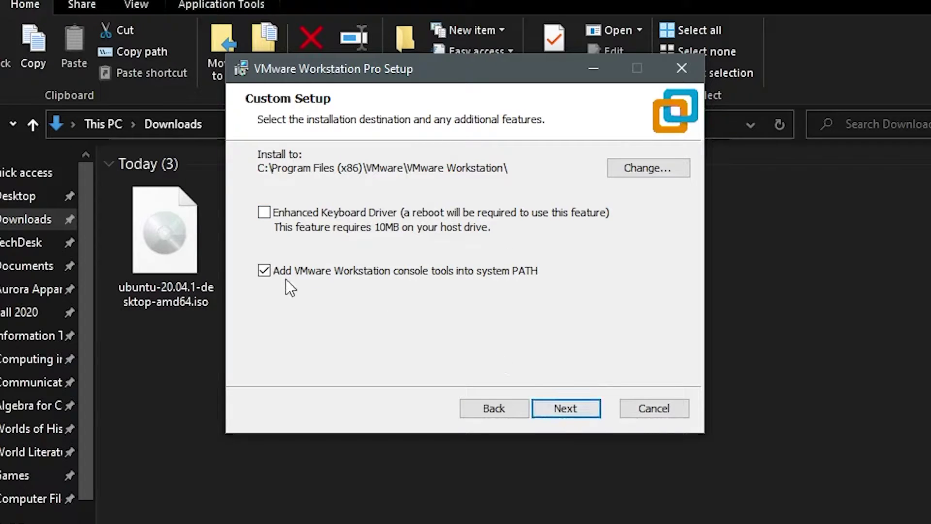
Keep the default custom setup, and opt out of startup update checks and the Customer Experience Improvement Program.
left_click(581, 407)
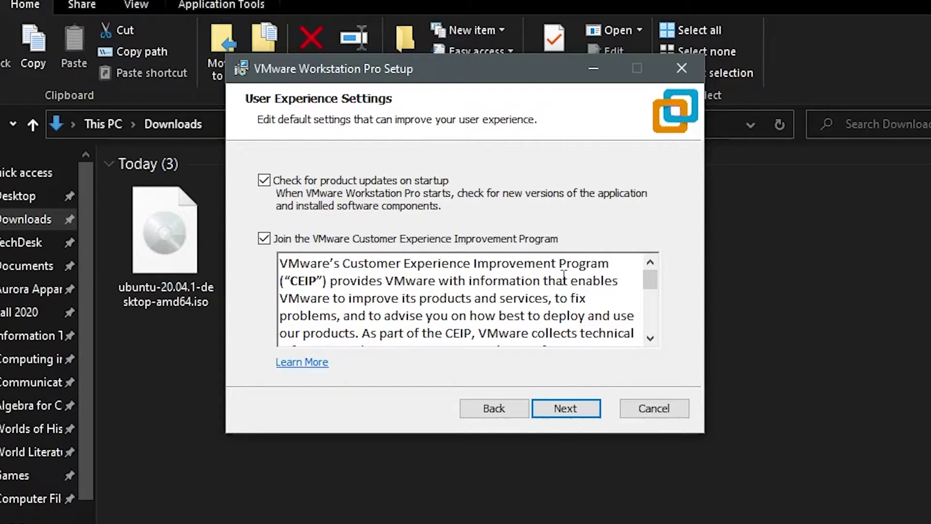
left_click(402, 239)
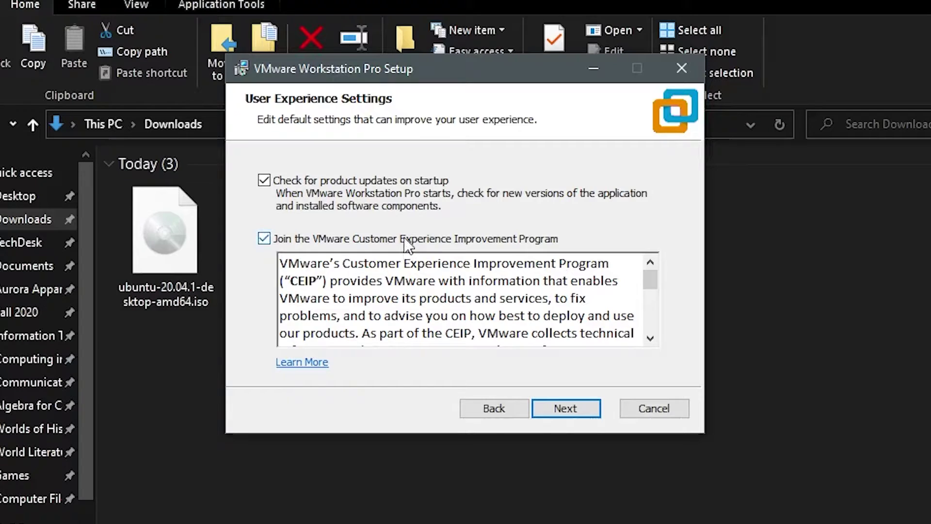
left_click(388, 180)
left_click(589, 409)
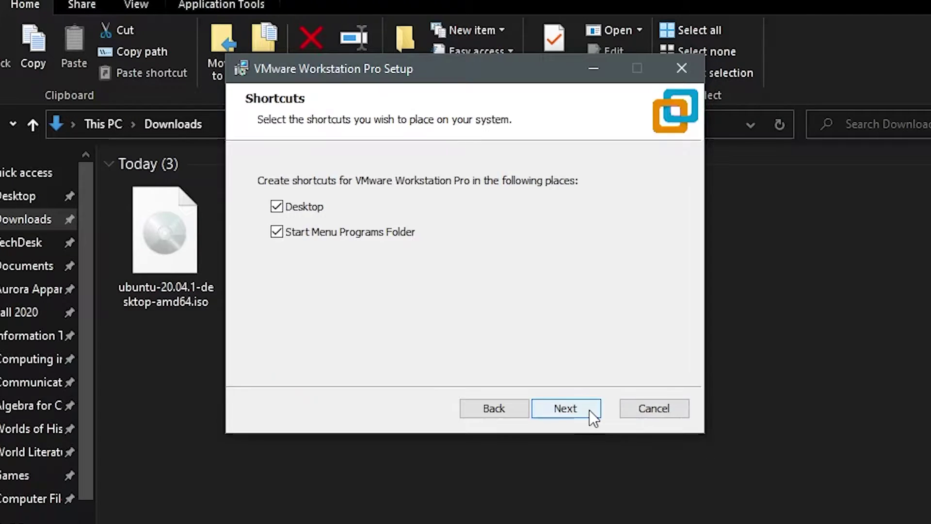
Exclude the Start Menu Programs Folder shortcut, keep the Desktop shortcut, and start installing VMware Workstation Pro.
left_click(349, 230)
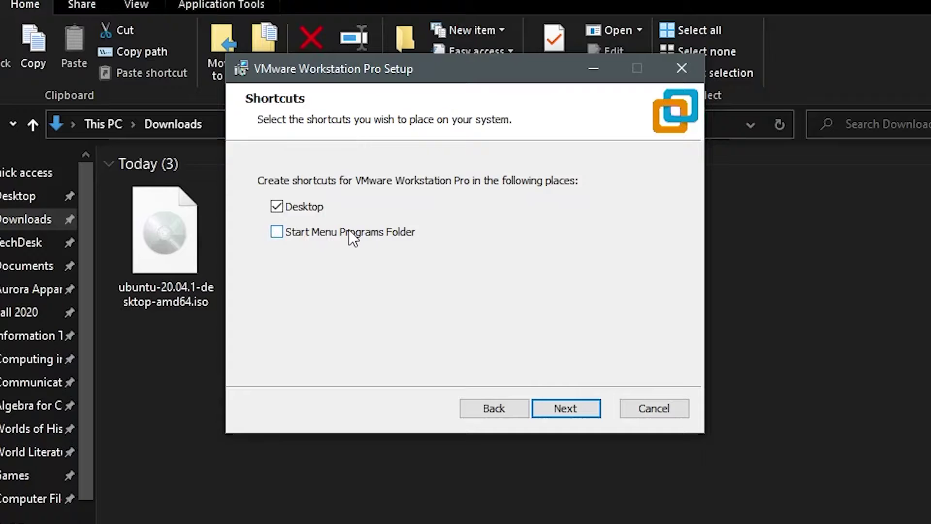
left_click(579, 413)
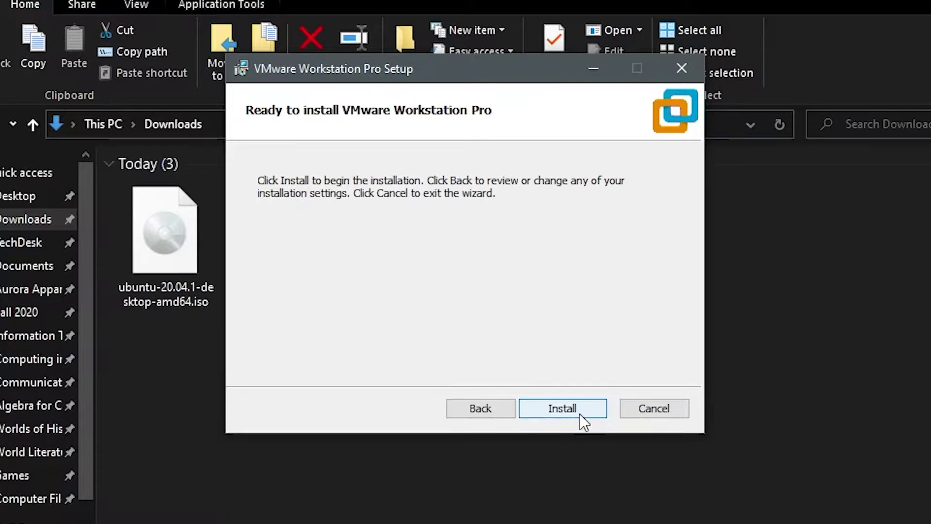
left_click(580, 414)
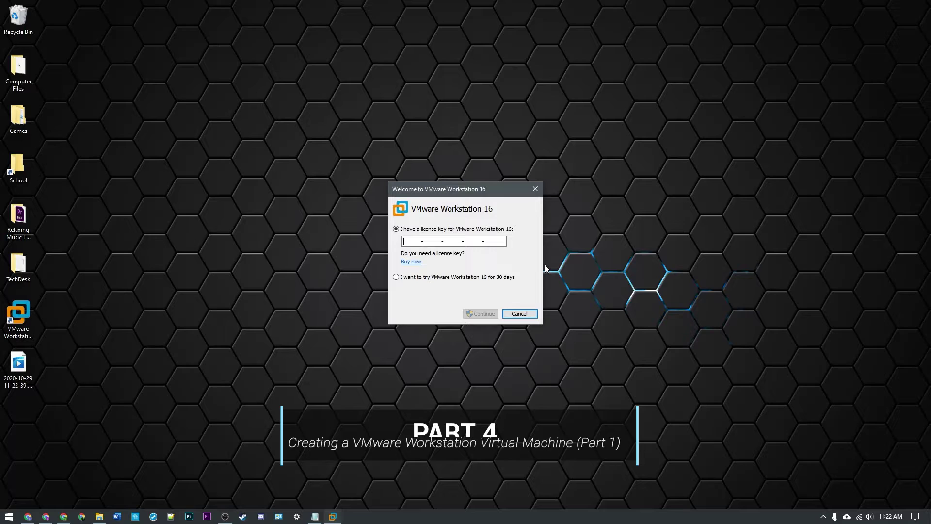
Choose to try VMware Workstation 16 for 30 days and finish the welcome dialog.
left_click(494, 278)
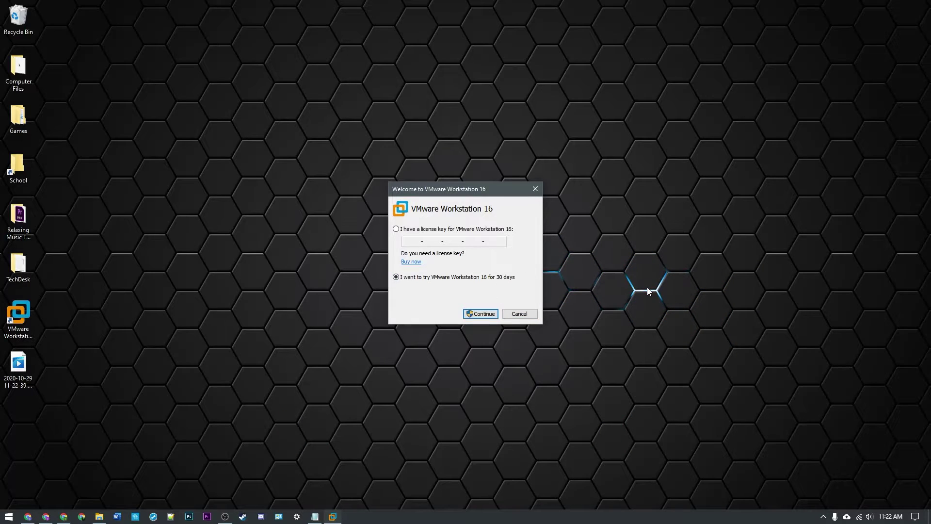
left_click(481, 314)
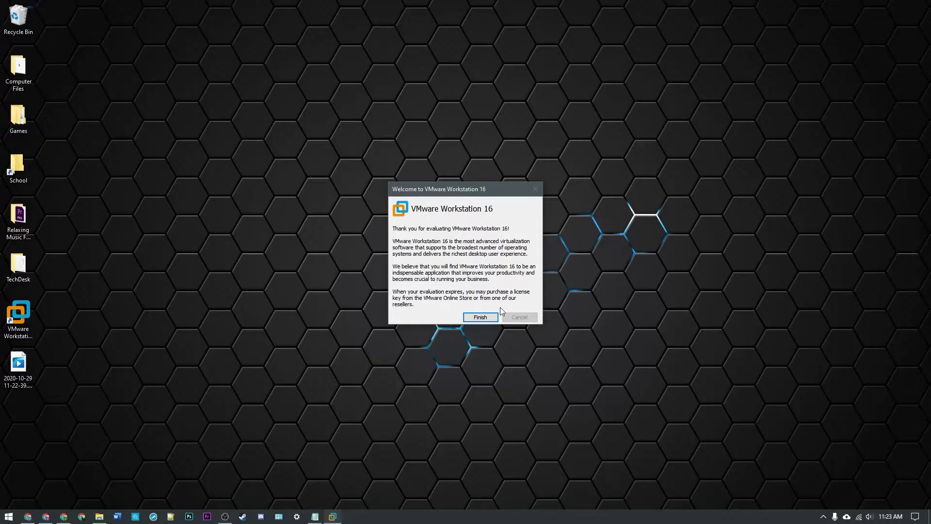
left_click(485, 316)
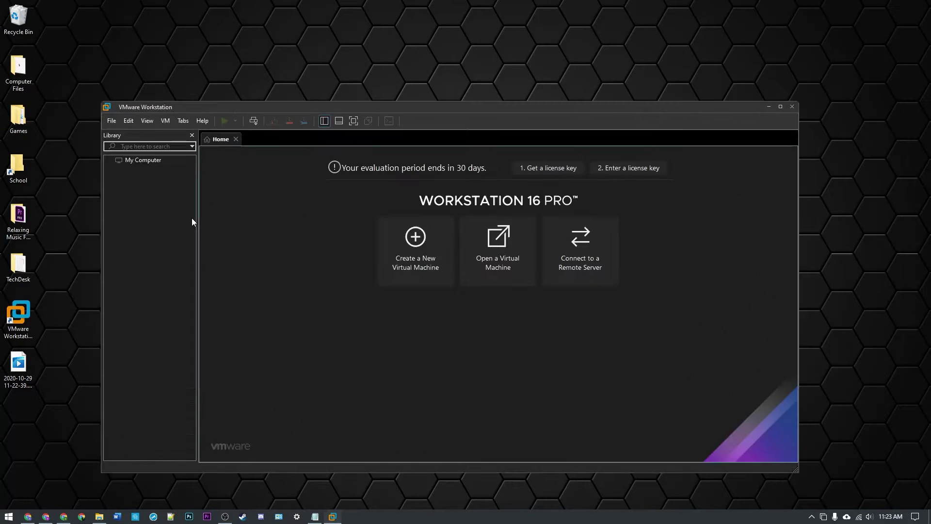
Start a new virtual machine with the Typical configuration and choose to install the operating system later.
left_click(111, 121)
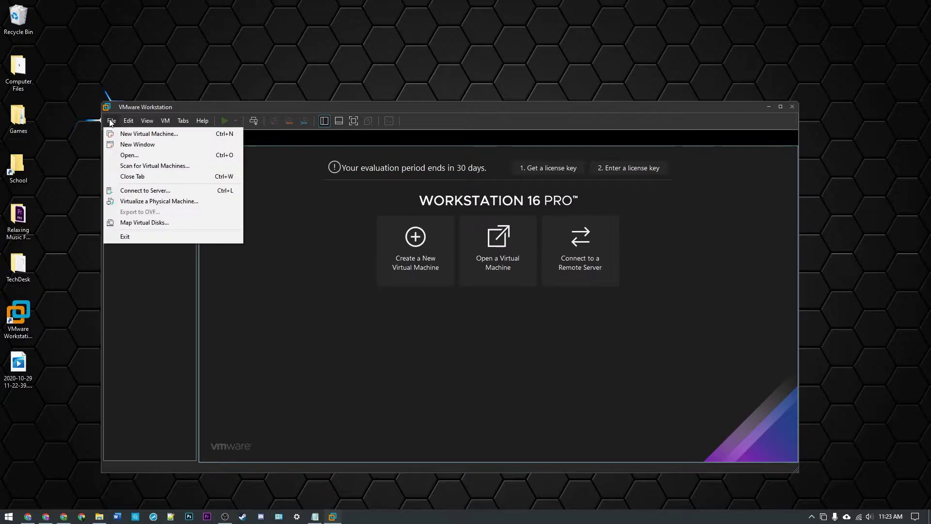
key("Escape")
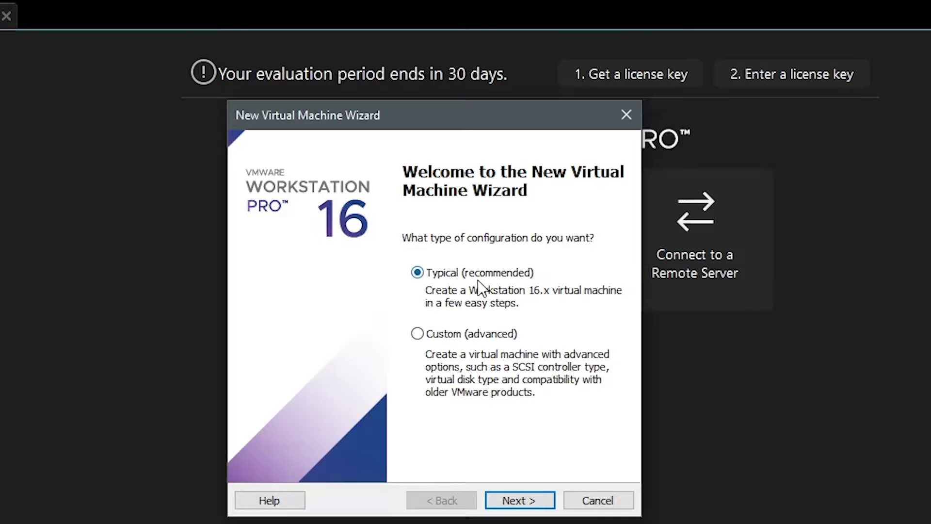
left_click(537, 498)
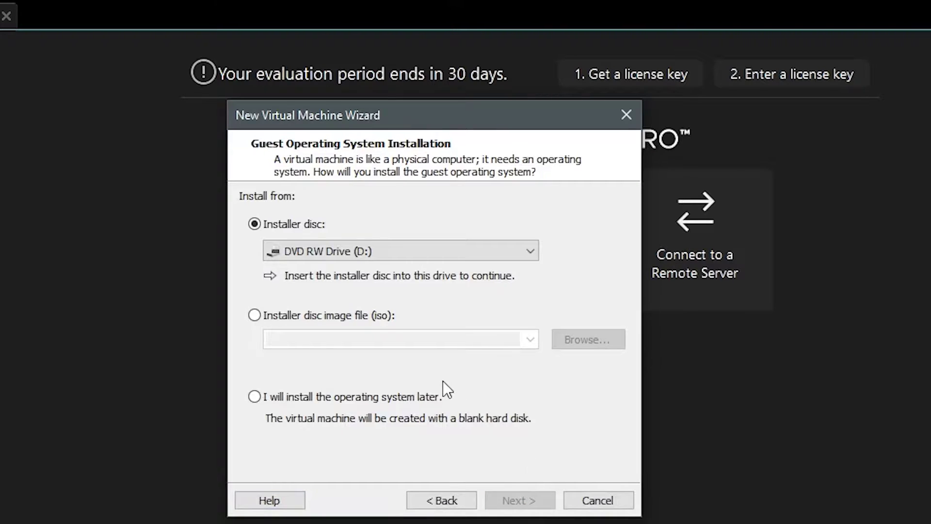
left_click(298, 403)
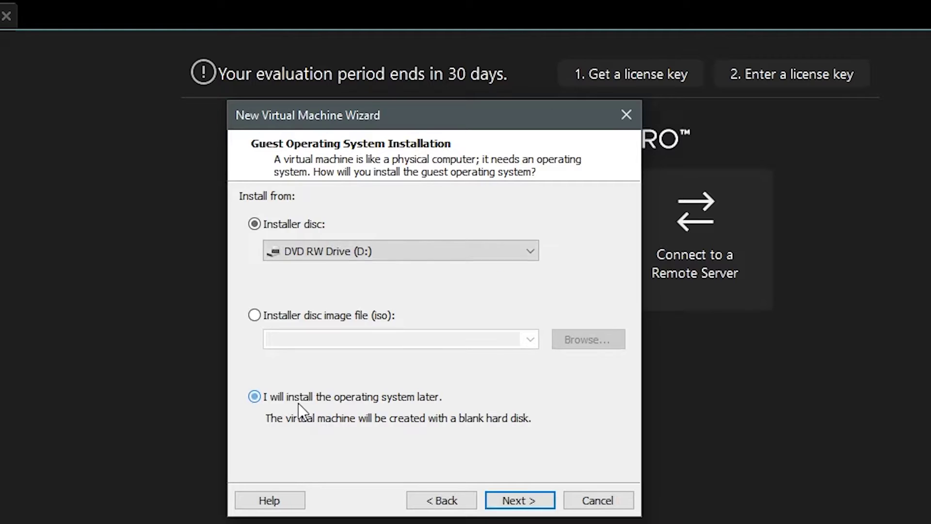
left_click(536, 504)
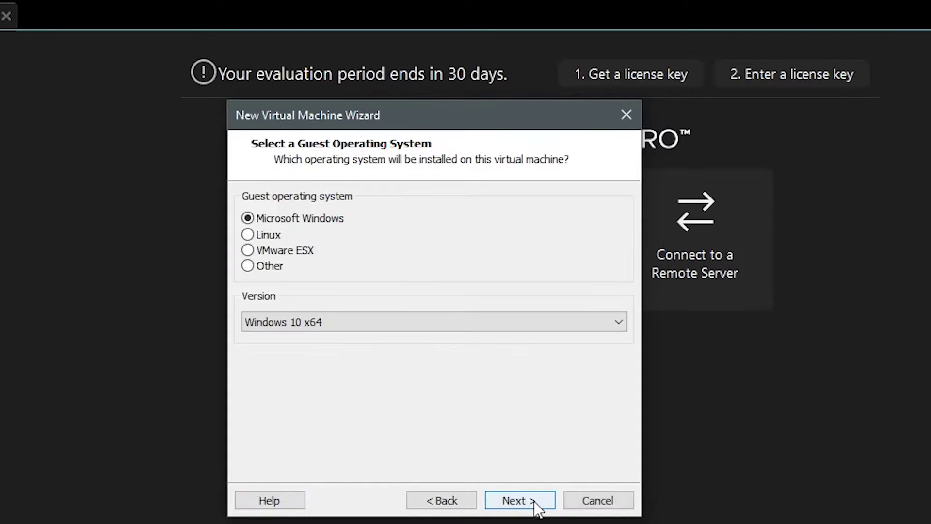
Set the guest operating system to Linux with the version Ubuntu 64-bit, and continue.
left_click(266, 238)
left_click(274, 324)
scroll(274, 328, "up", 5)
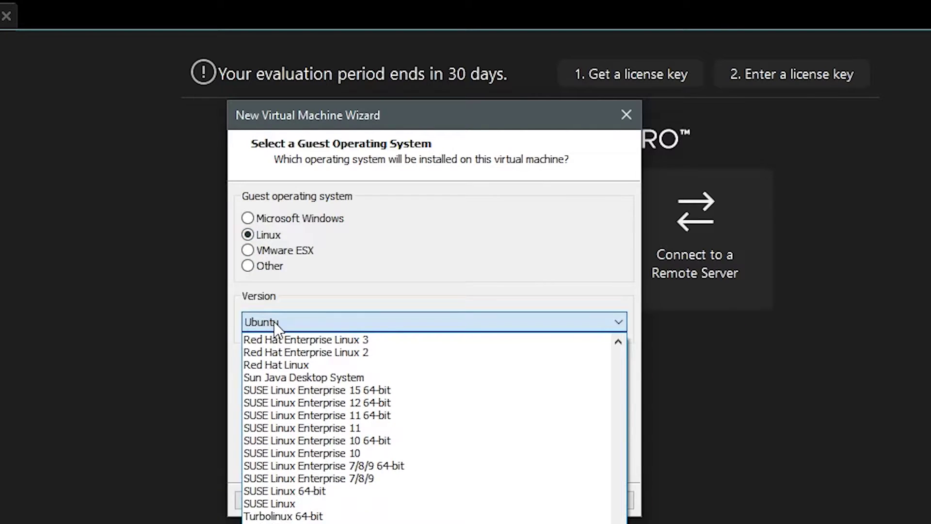
left_click(425, 520)
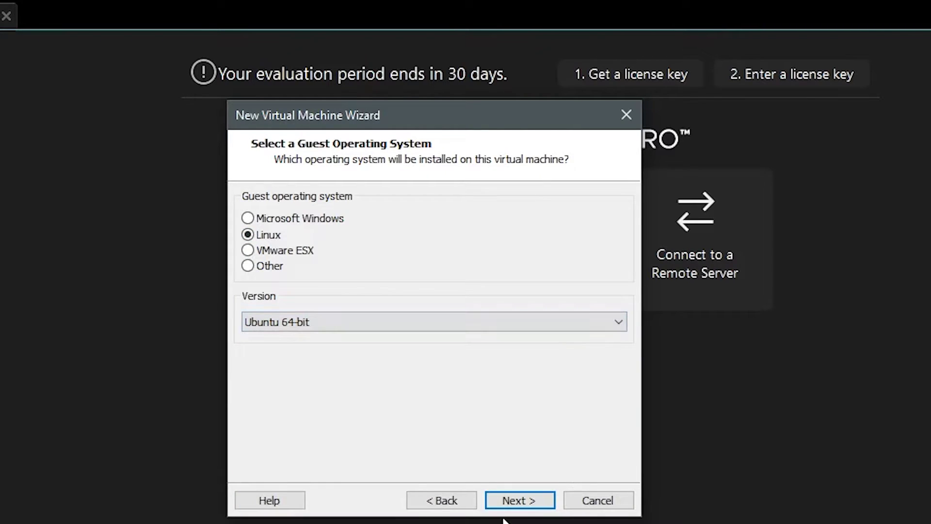
left_click(523, 504)
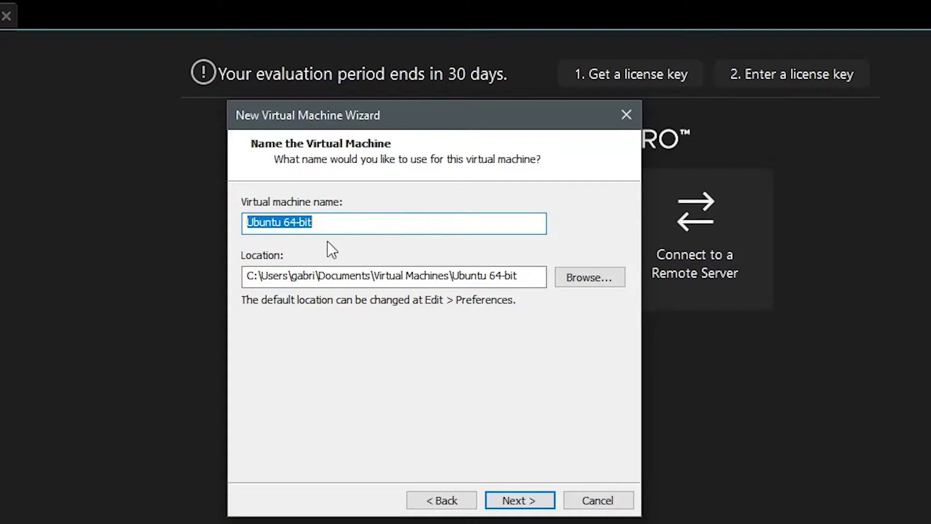
Browse for the virtual machine's location and create a new folder on the Desktop.
left_click(595, 284)
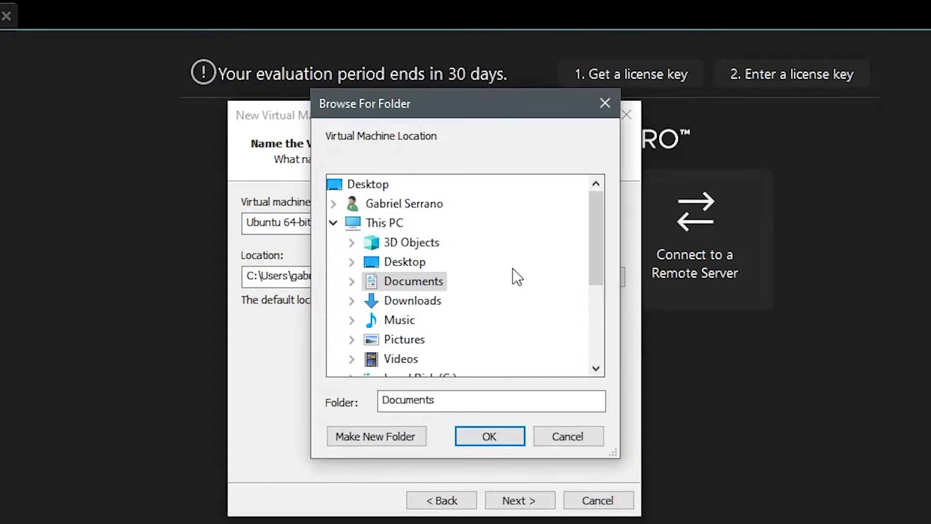
scroll(438, 295, "down", 2)
scroll(431, 252, "up", 1)
left_click(420, 206)
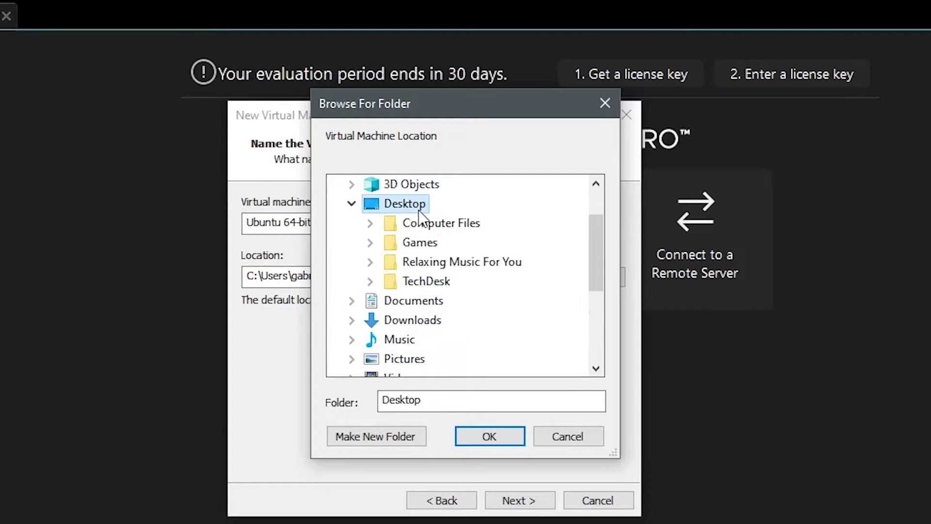
left_click(395, 435)
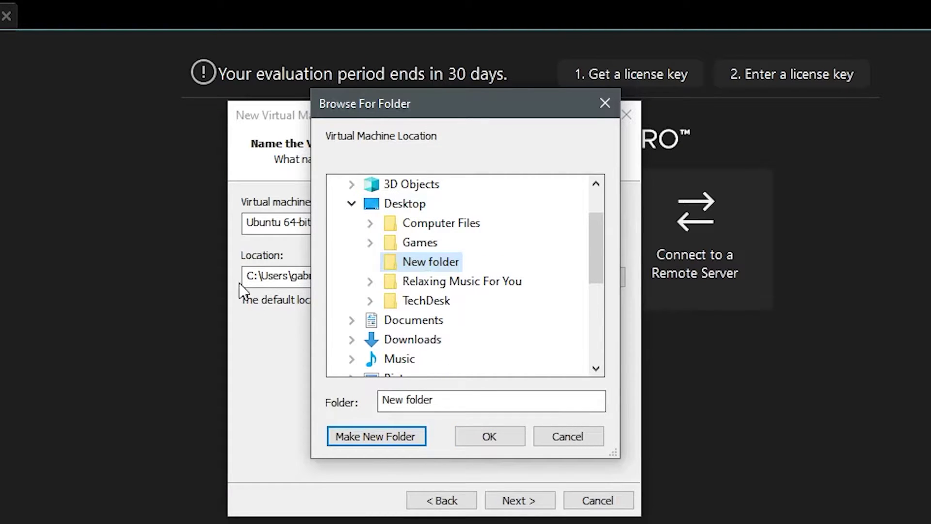
Try to rename the new Desktop folder to Ubuntu.
left_click_drag(443, 401, 381, 400)
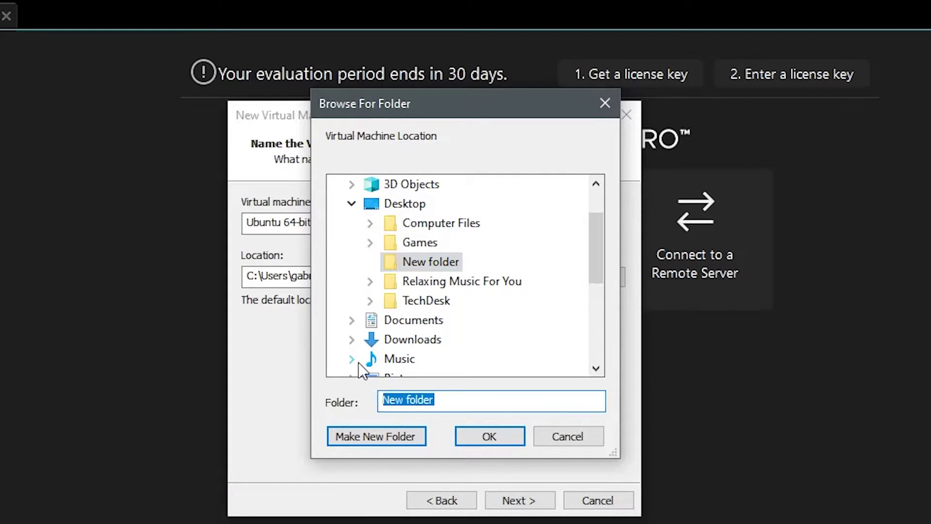
type("Ubuntu")
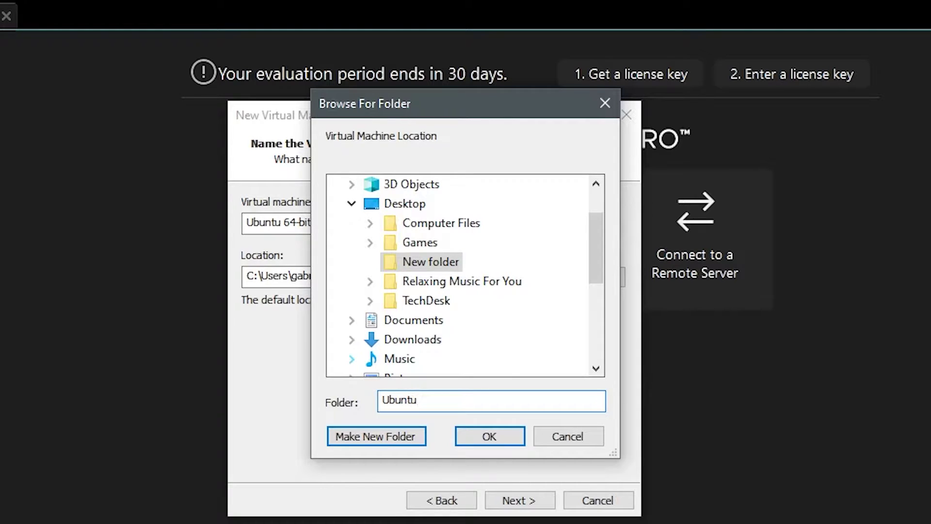
left_click(569, 357)
Set the virtual machine's location to the Desktop's New folder and continue to the disk capacity settings.
scroll(494, 308, "up", 2)
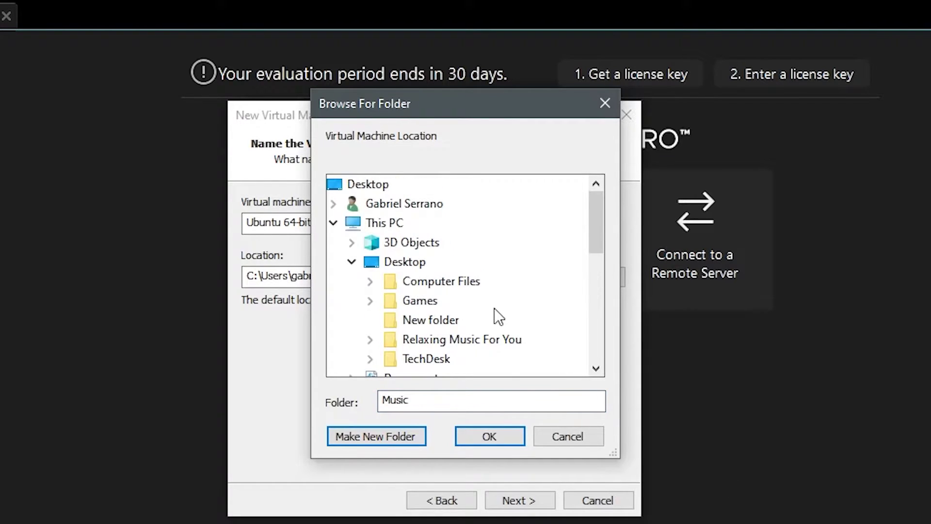
left_click(450, 323)
left_click(487, 437)
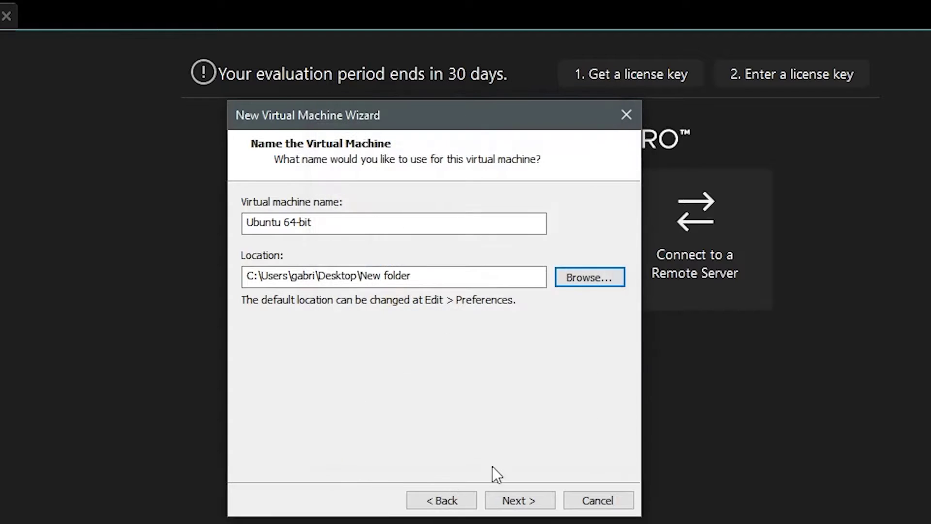
left_click(533, 500)
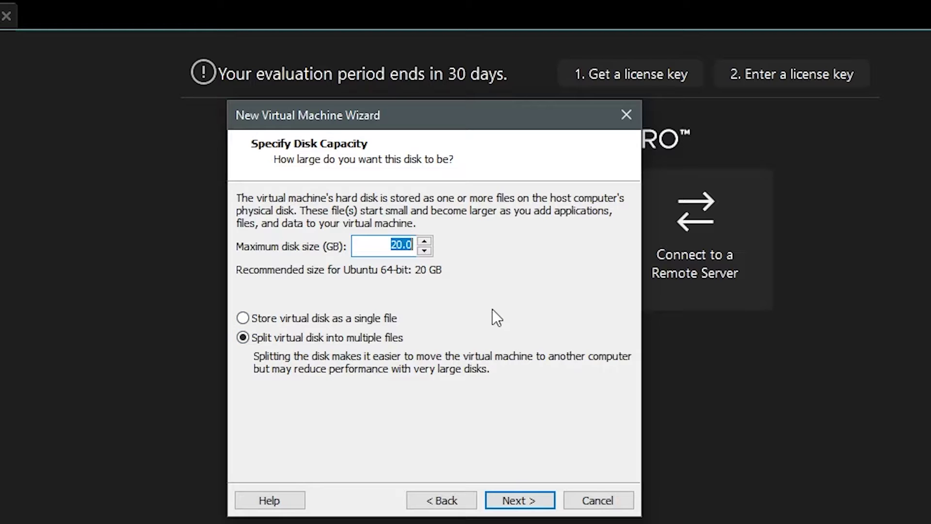
Store the virtual disk as a single file, review the settings summary, and finish creating the Ubuntu 64-bit virtual machine.
left_click(307, 319)
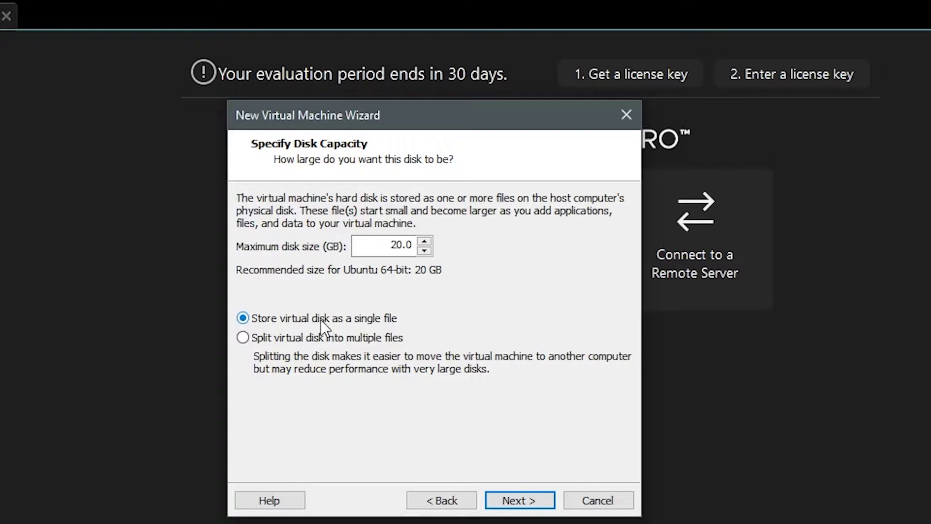
left_click(547, 502)
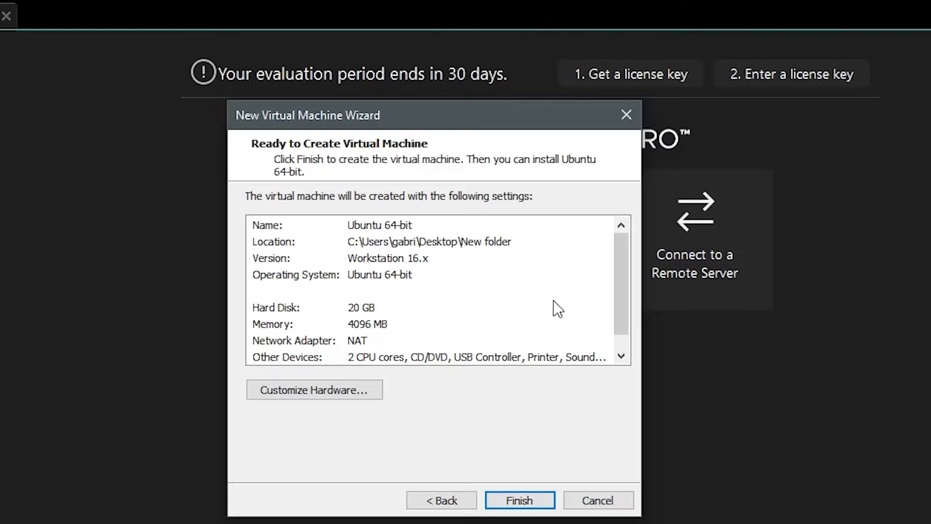
scroll(553, 293, "down", 1)
scroll(549, 272, "up", 1)
scroll(549, 280, "down", 1)
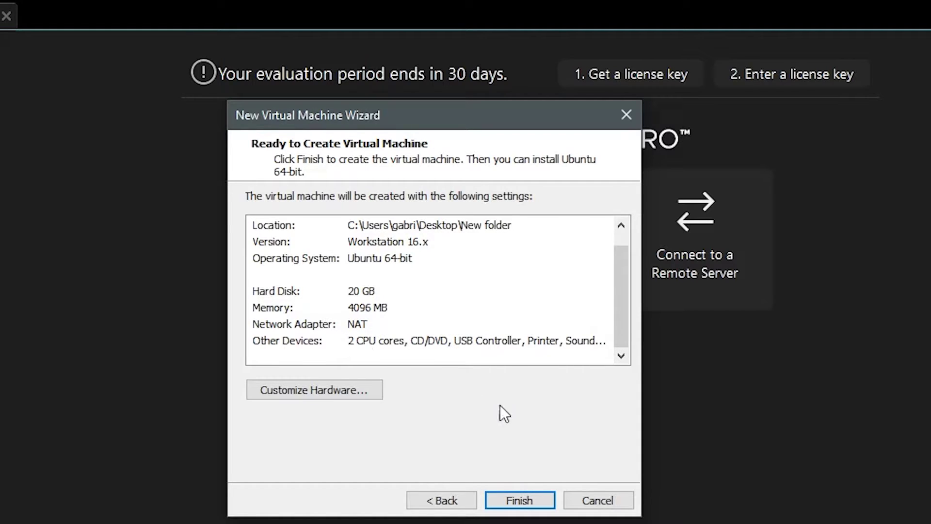
left_click(543, 500)
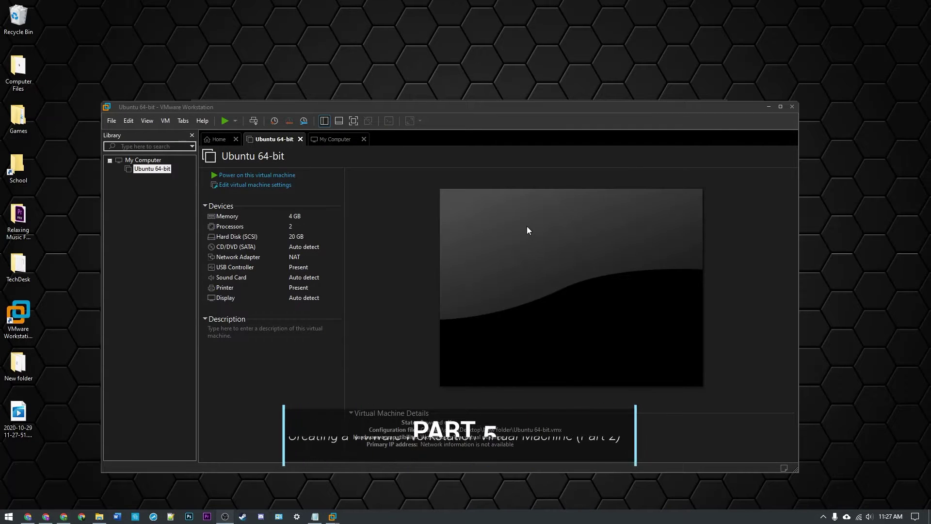
Set the Ubuntu 64-bit machine's CD/DVD (SATA) drive to use the ISO image ubuntu-20.04.1-desktop-amd64.iso from Downloads.
left_click(154, 169)
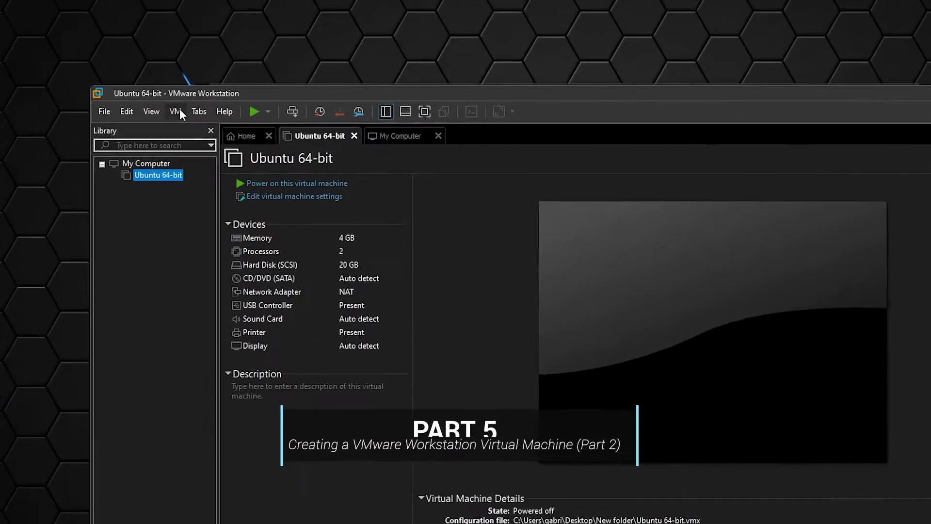
left_click(166, 121)
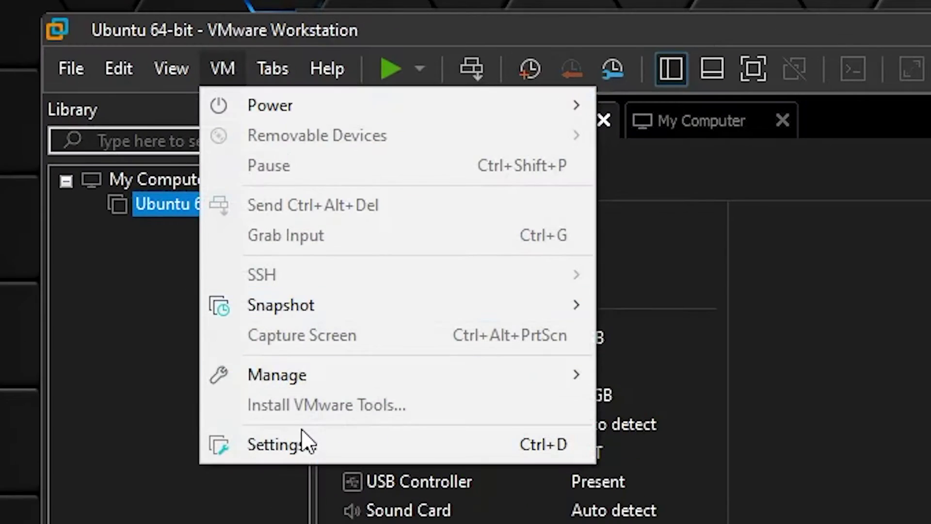
left_click(287, 418)
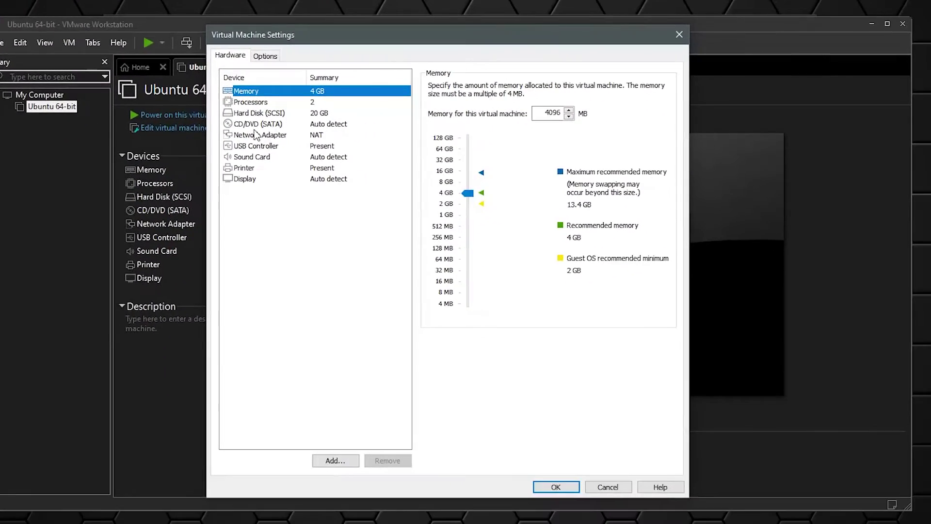
left_click(250, 125)
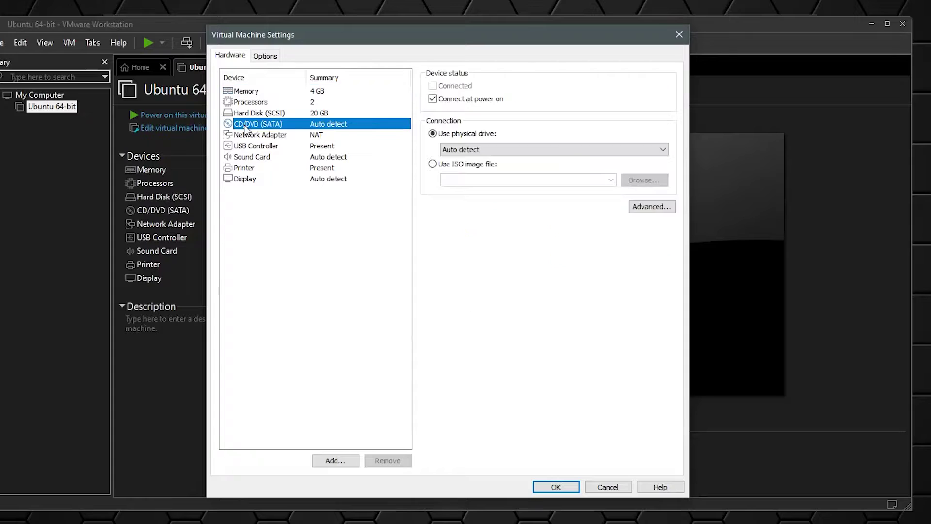
left_click(456, 165)
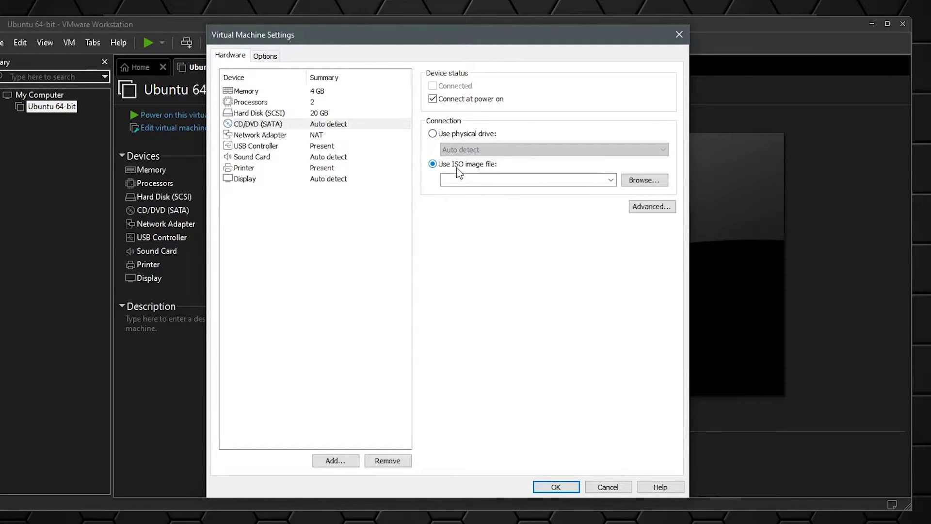
left_click(647, 182)
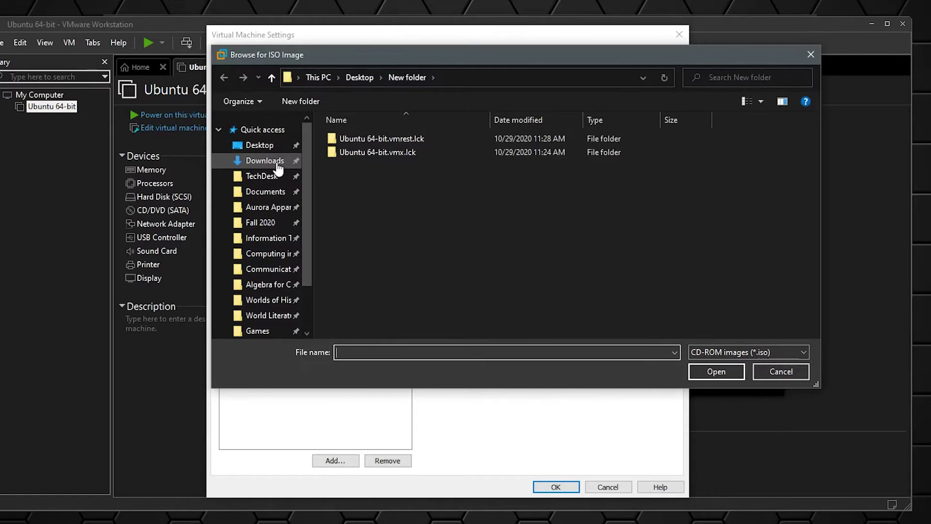
left_click(278, 165)
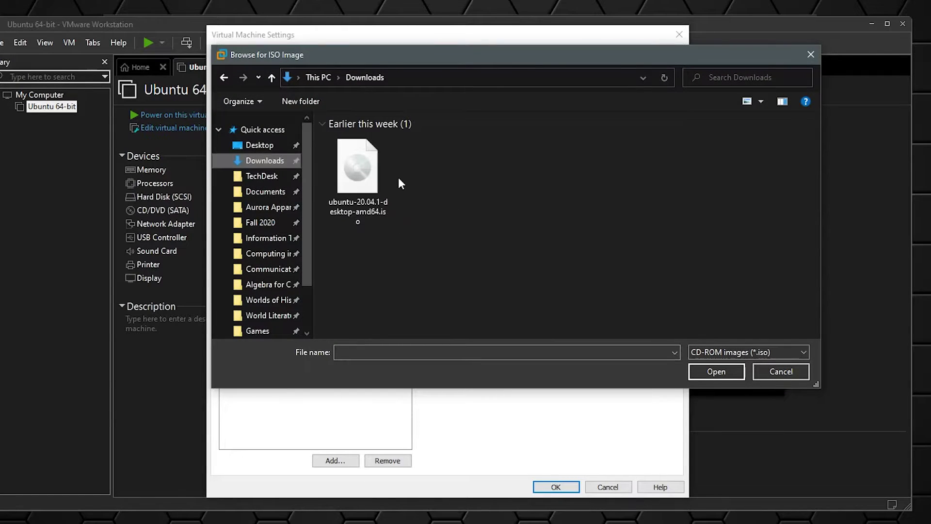
left_click(388, 177)
left_click(710, 371)
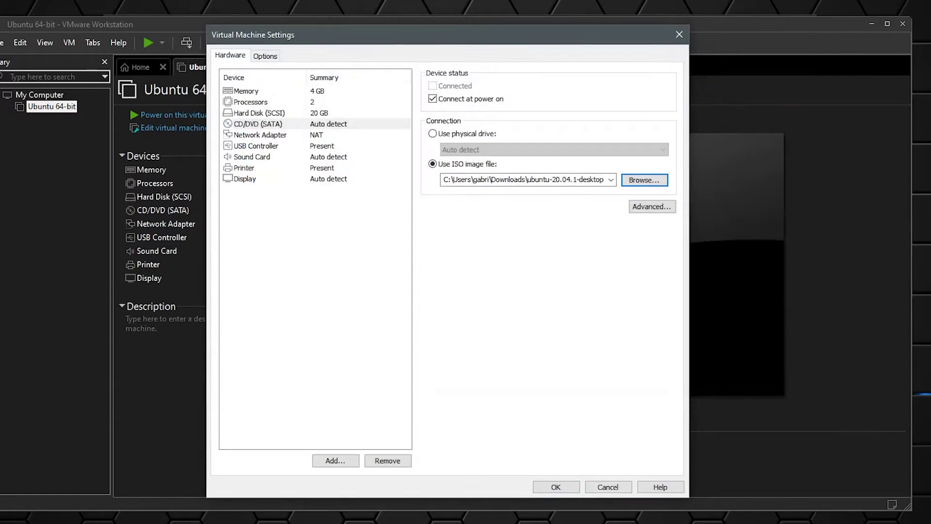
Review the memory, processor and hard disk settings, and save the virtual machine settings.
left_click(356, 91)
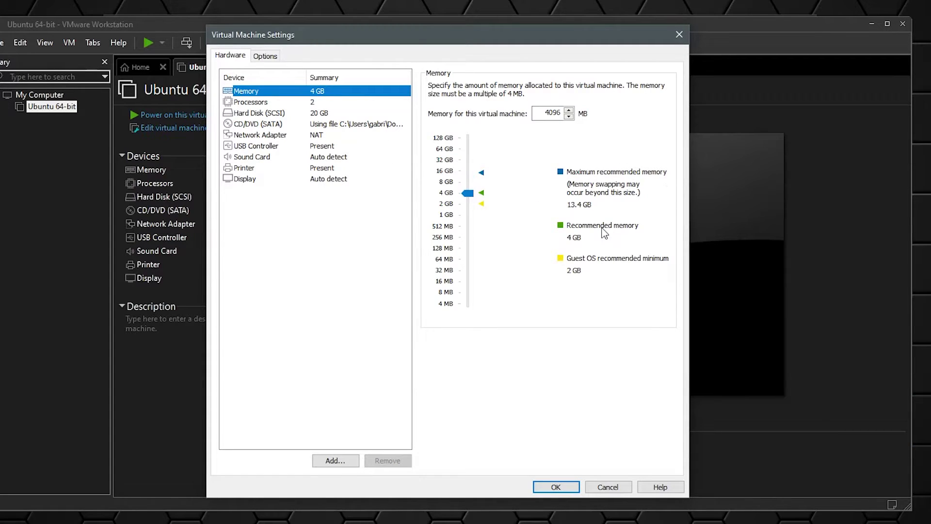
left_click(306, 103)
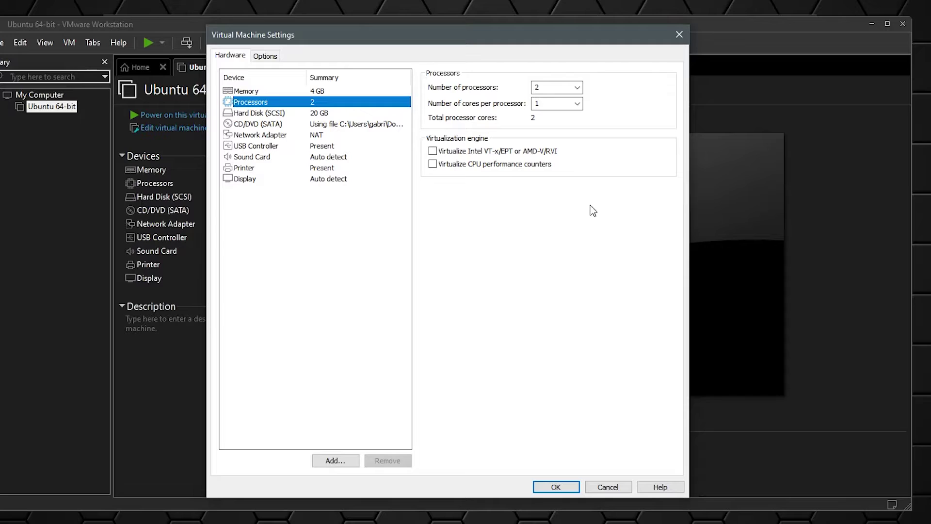
left_click(361, 113)
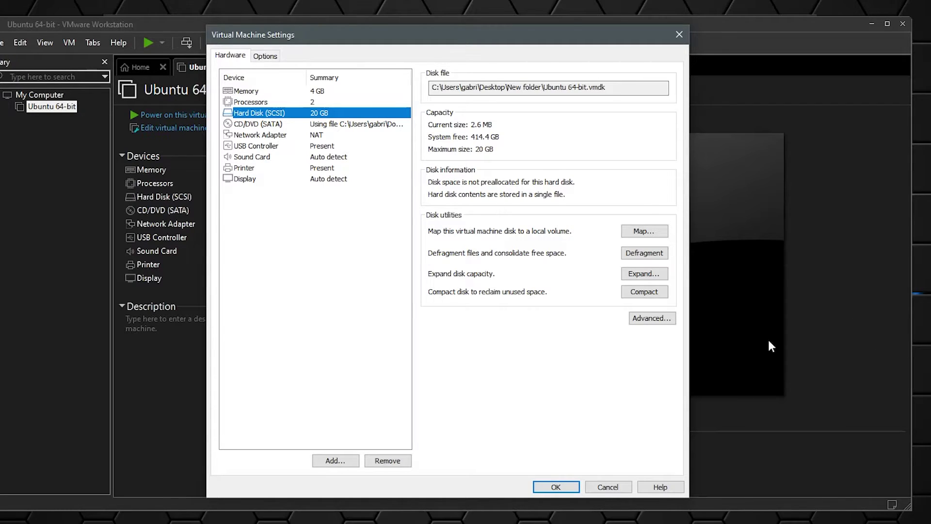
left_click(569, 487)
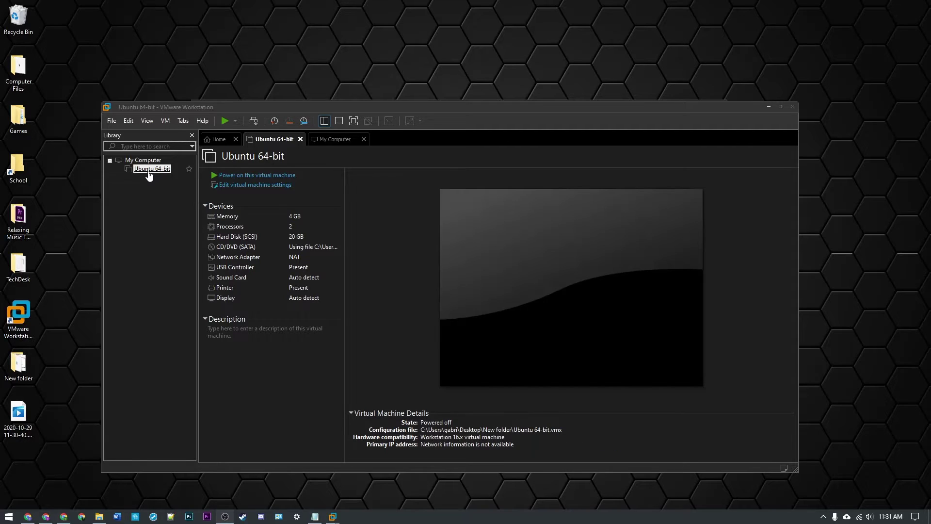
Power on the Ubuntu 64-bit virtual machine and display it in full screen.
left_click(226, 120)
left_click(225, 120)
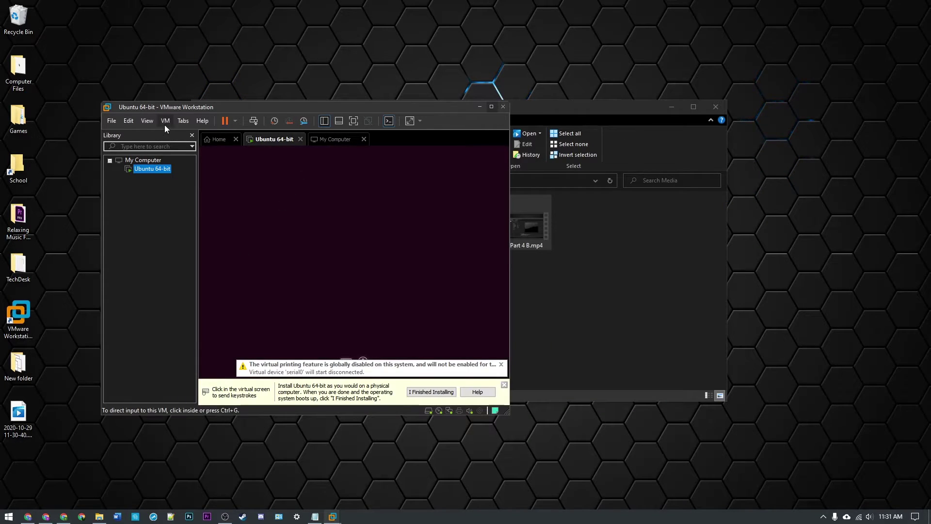
left_click(490, 108)
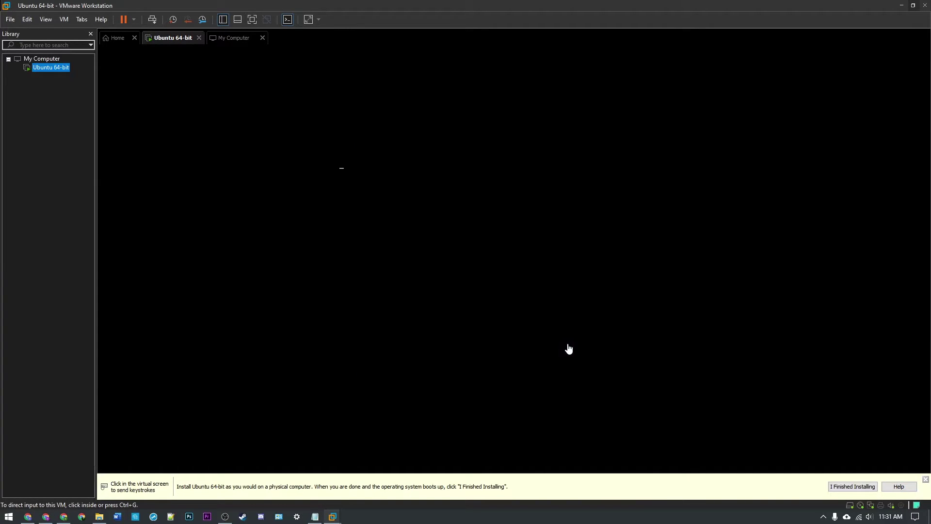
left_click(252, 19)
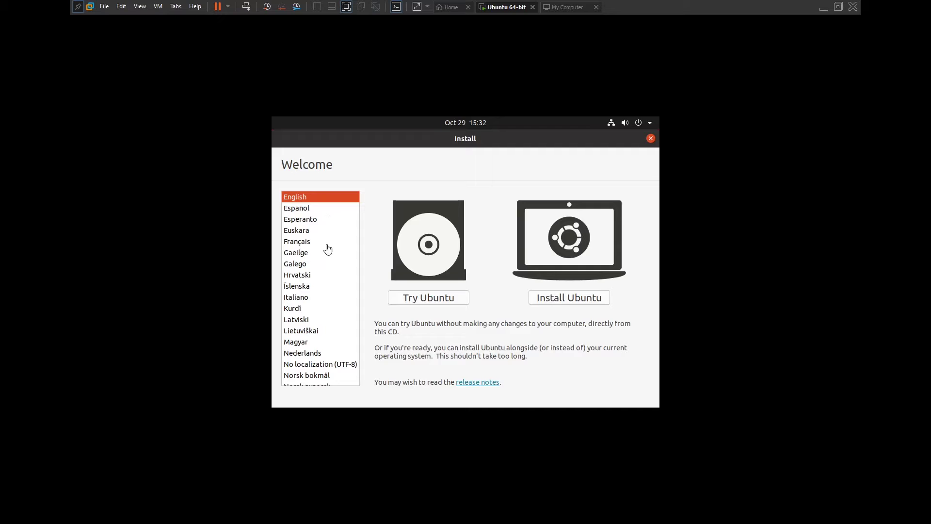
Start installing Ubuntu in English, accepting the English (US) keyboard layout and the normal installation with updates downloaded during setup.
left_click(581, 300)
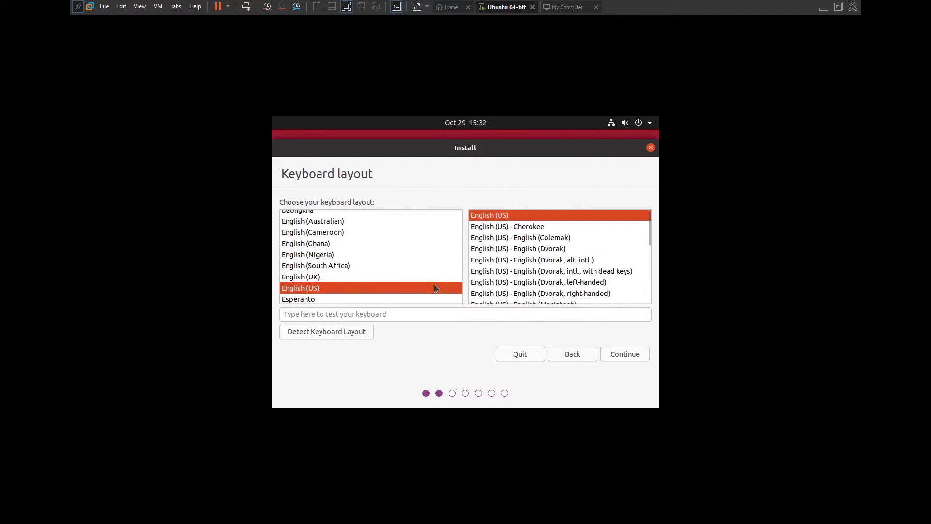
left_click(627, 354)
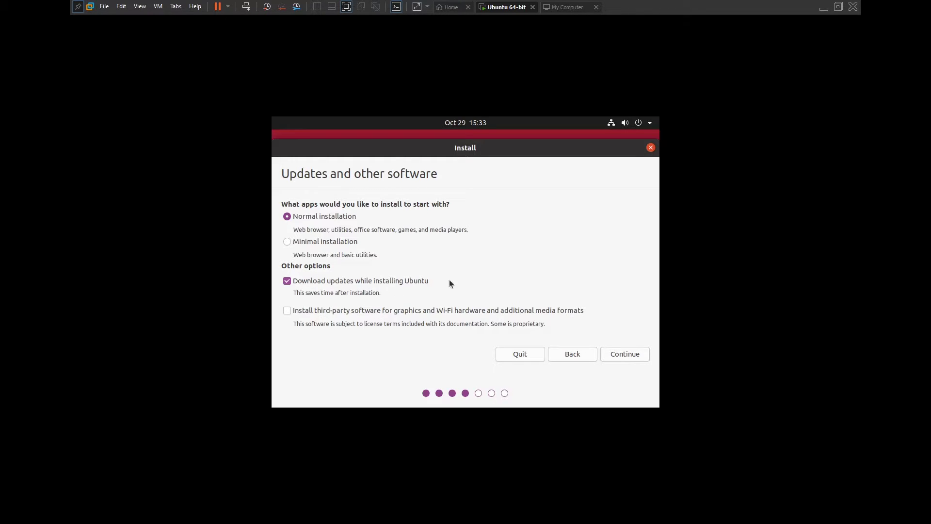
left_click(643, 356)
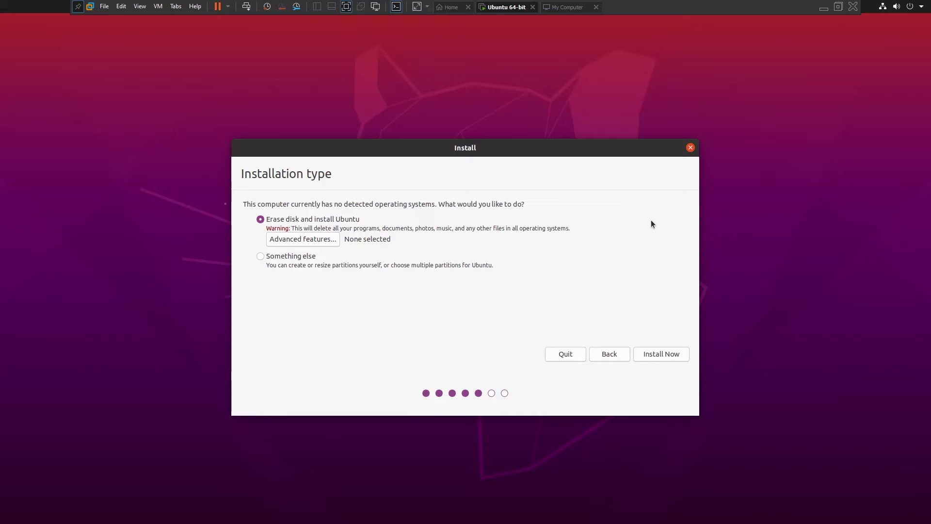
Install with the option to erase the disk, approve writing the disk changes, and accept New York as the location.
left_click(667, 353)
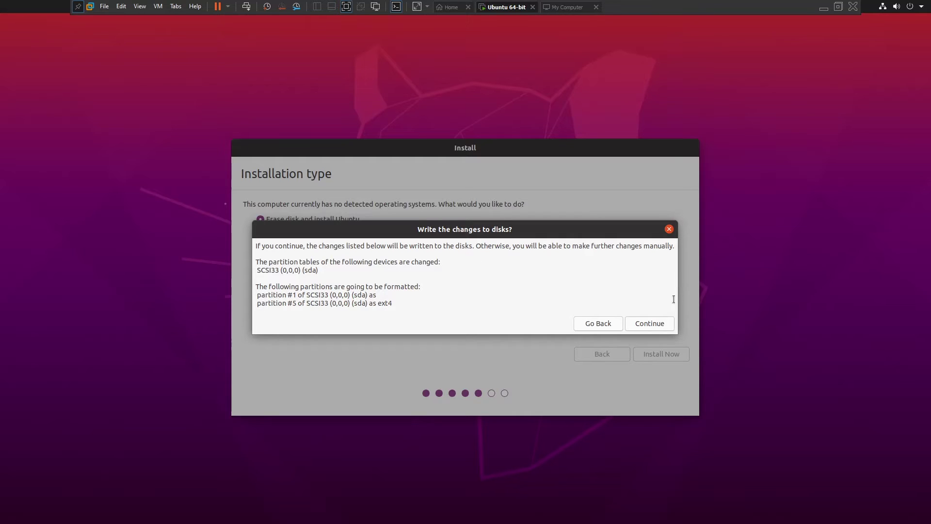
left_click(650, 324)
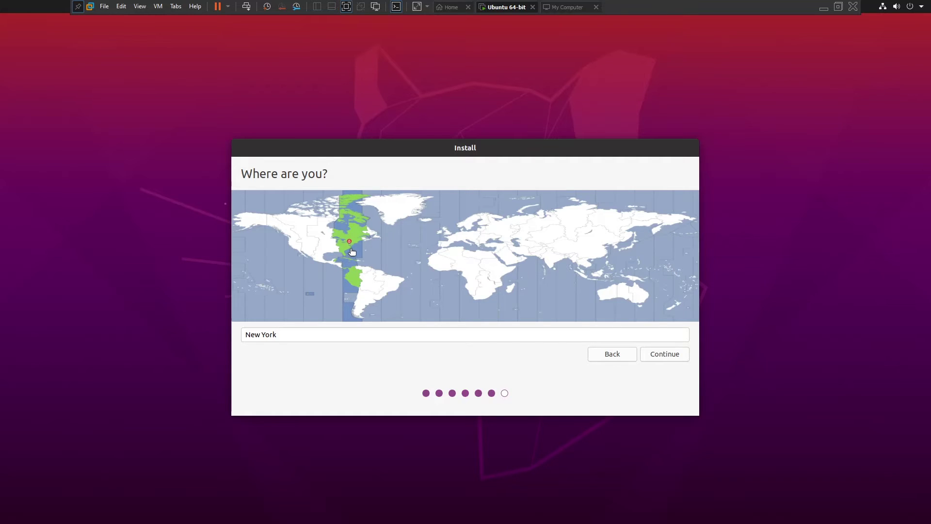
left_click(684, 353)
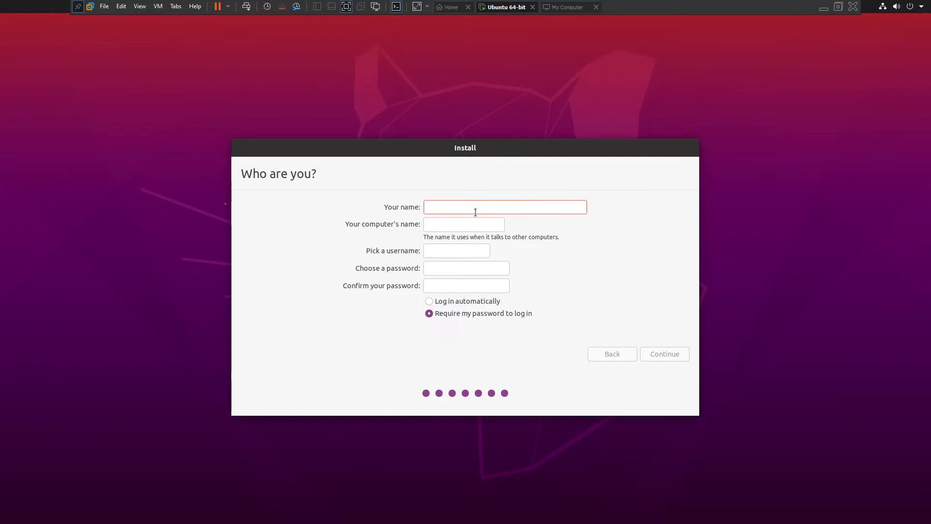
Enter TechDesk as the account name and choose to log in automatically.
type("TechDesk")
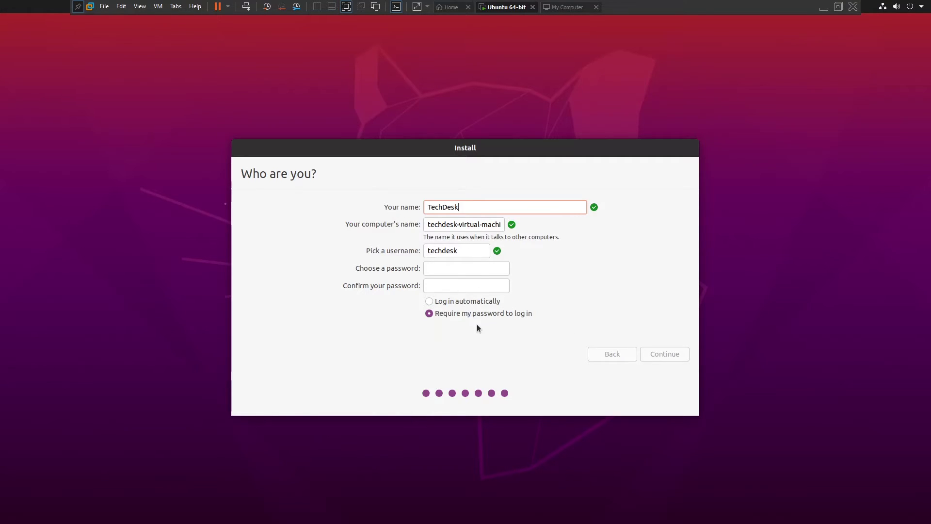
left_click(475, 305)
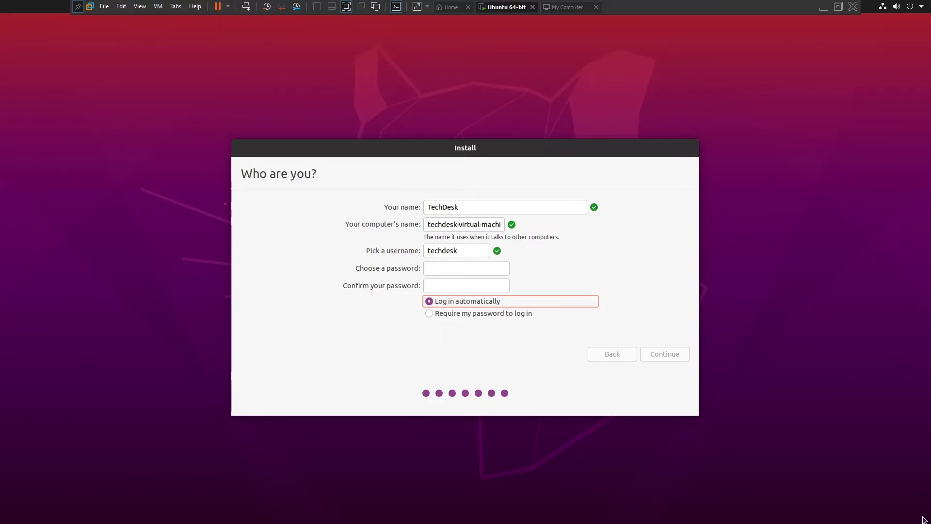
Enter the account password, retype it correctly in the confirmation field, and continue the installation.
left_click(482, 270)
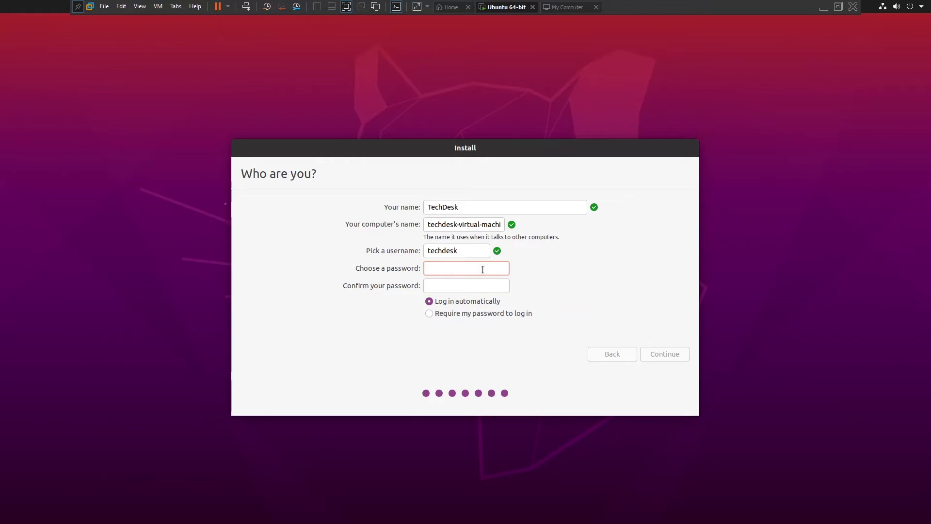
type("••")
type("•••••")
key("Tab")
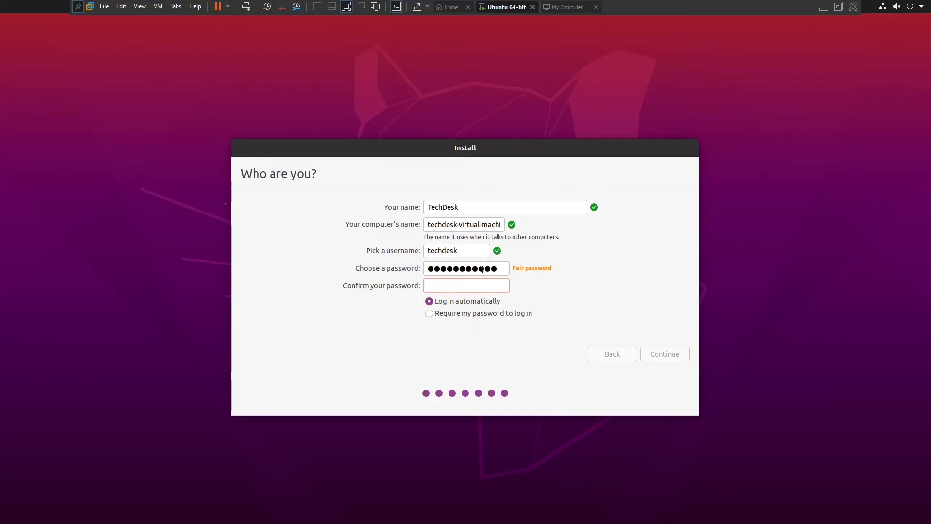
type("••••••••••")
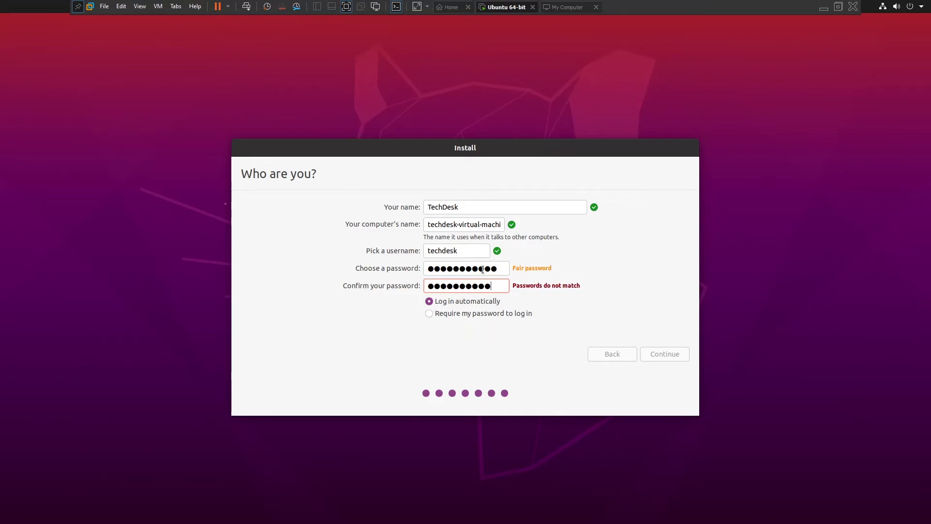
key("BackSpace")
key("BackSpace")
key("BackSpace")
key("BackSpace")
key("BackSpace")
key("BackSpace")
key("BackSpace")
type("••••••••••")
left_click(675, 352)
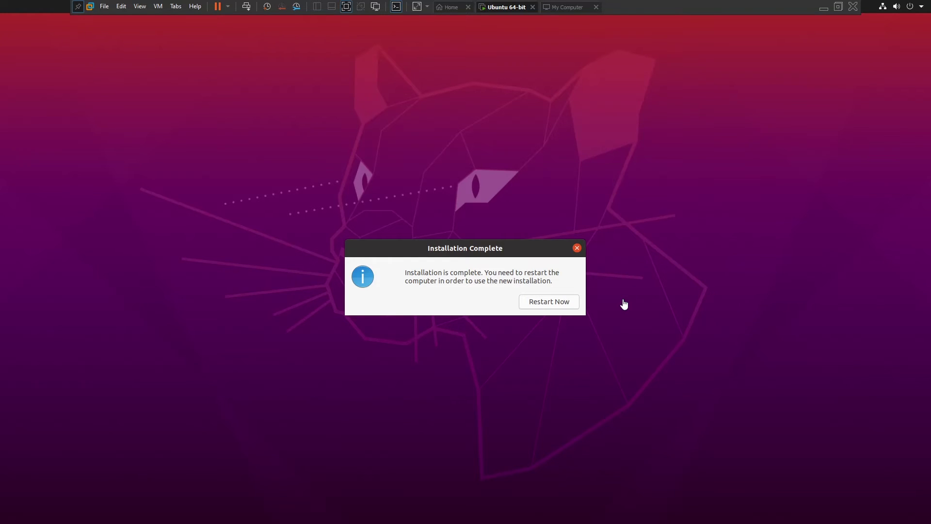
Restart into the new Ubuntu installation and open Terminal by searching the applications for terminal.
left_click(553, 301)
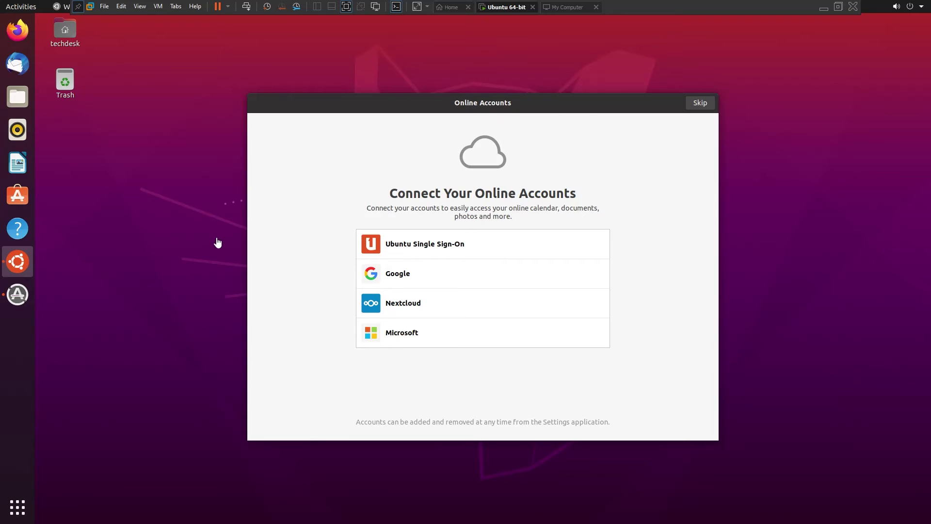
left_click(26, 506)
left_click(465, 30)
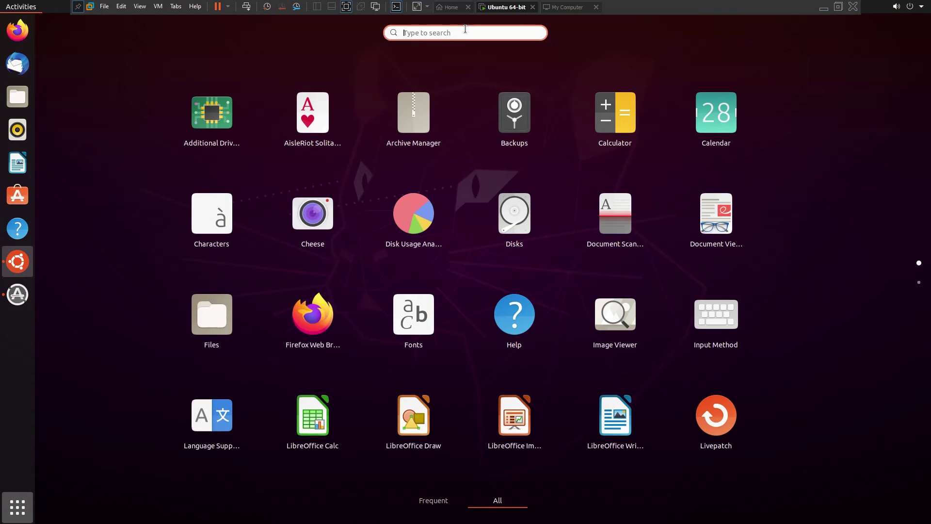
type("terminakl")
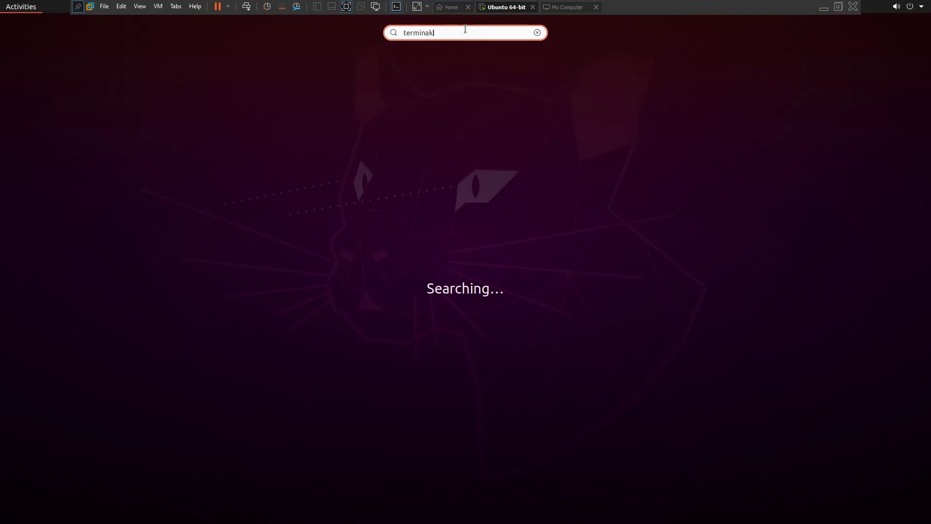
key("BackSpace")
type("l")
key("Return")
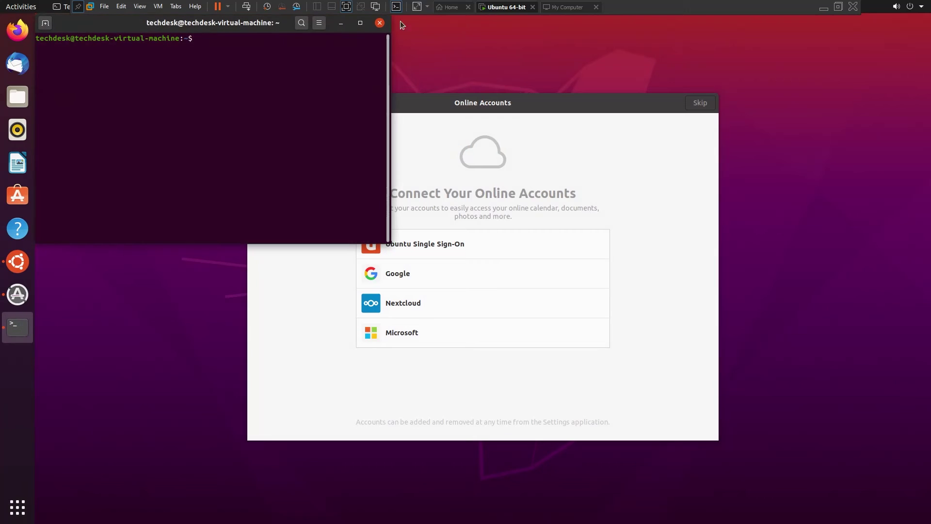
Move the terminal window over the Online Accounts window and run sudo apt update, authenticating with the account password.
left_click_drag(223, 18, 494, 126)
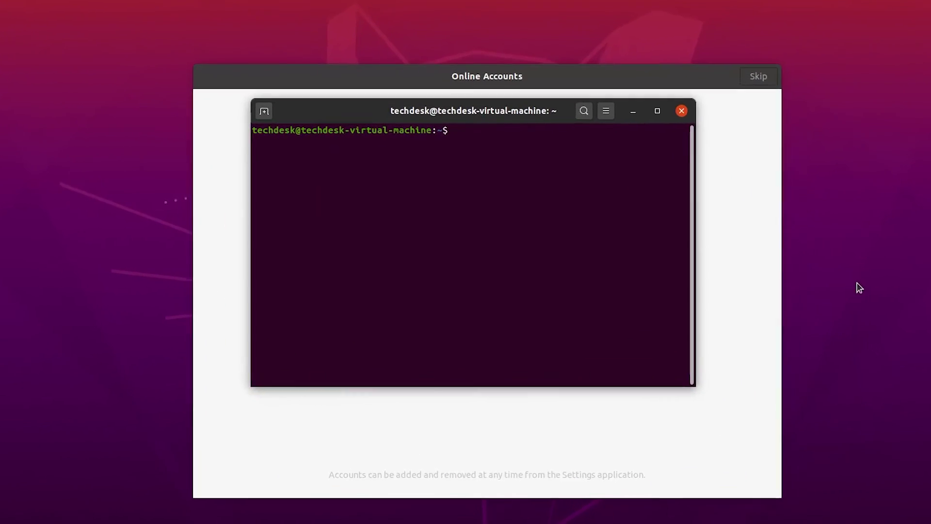
type("sudo")
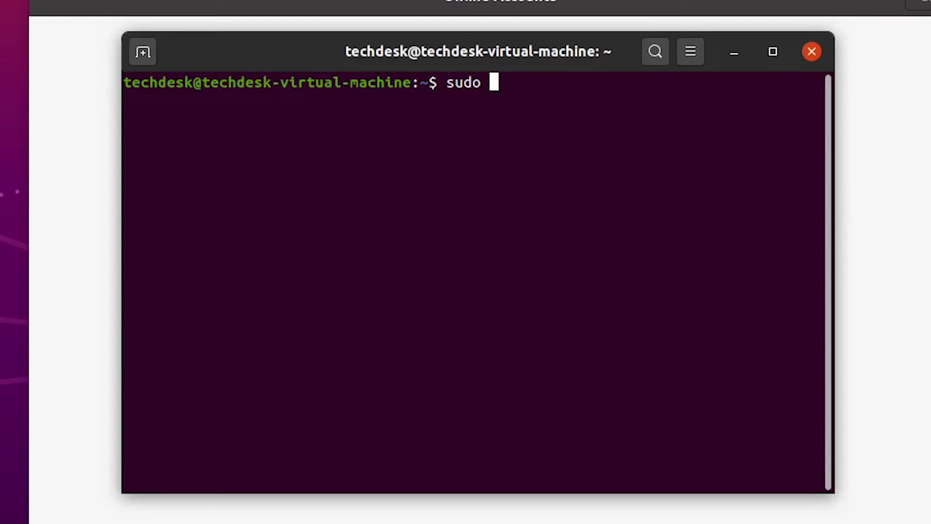
type(" apt u")
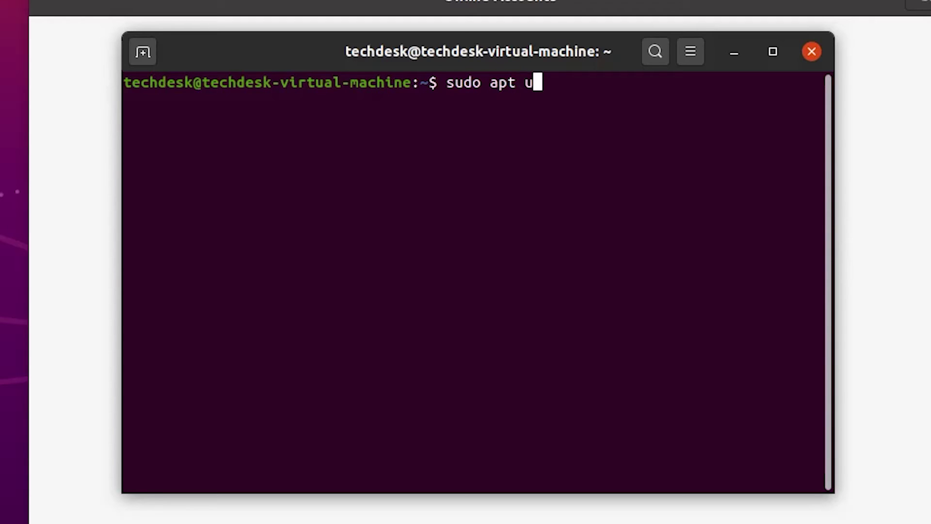
type("pdate")
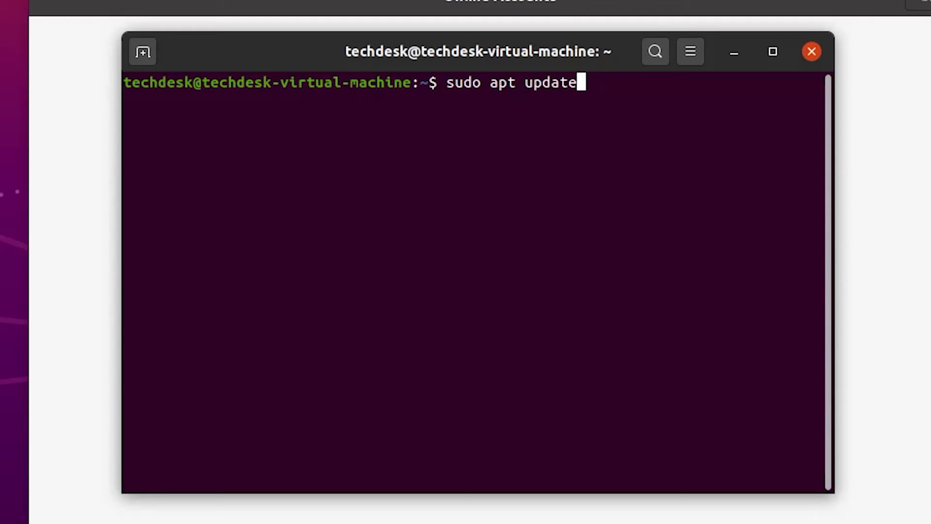
key("Return")
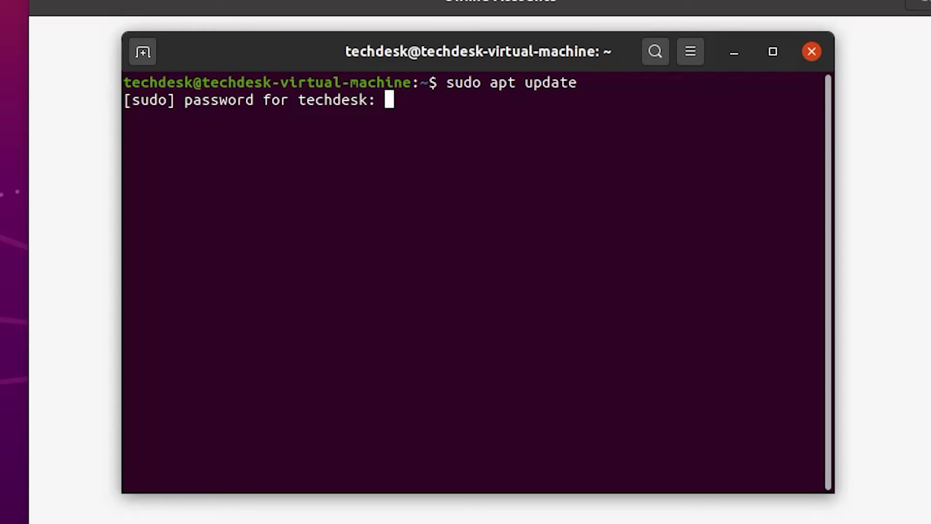
key("Return")
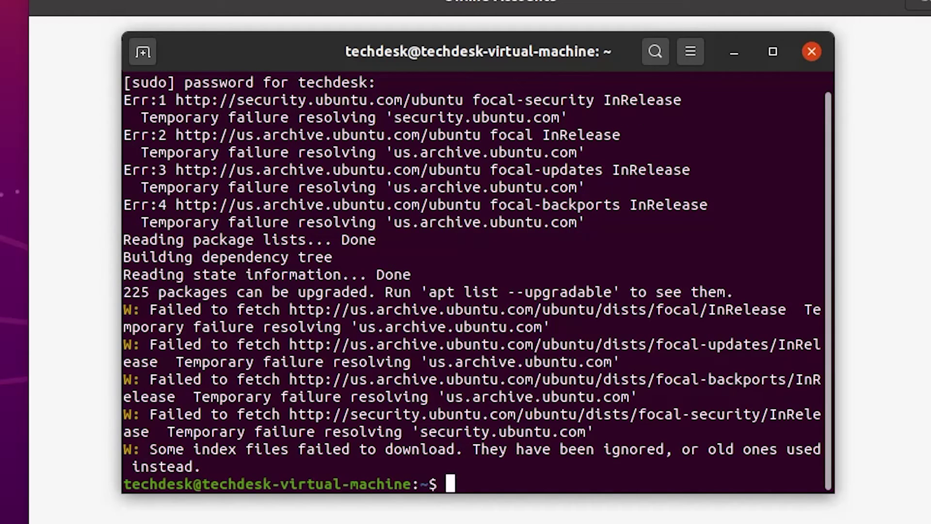
Install the desktop package of the VMware guest tools by running sudo apt install open-vm-tools-desktop.
type("sudo apt ")
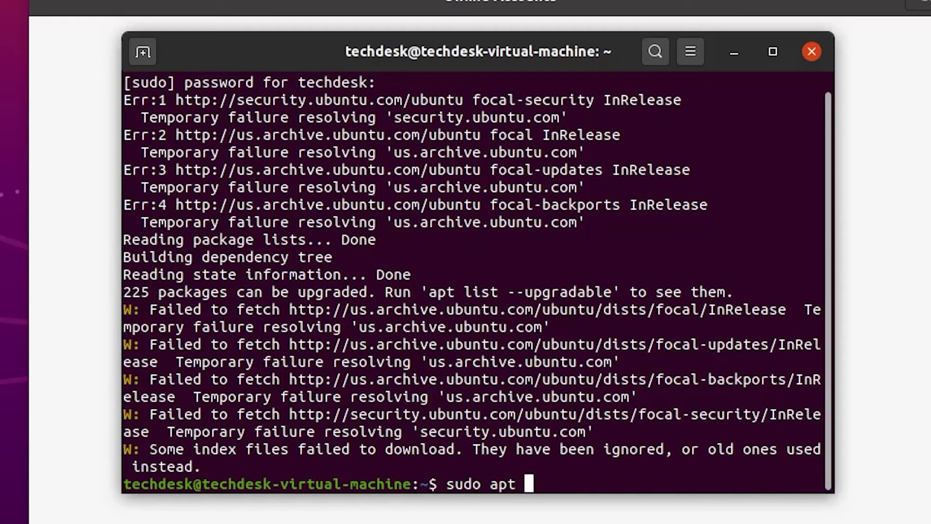
type("install ")
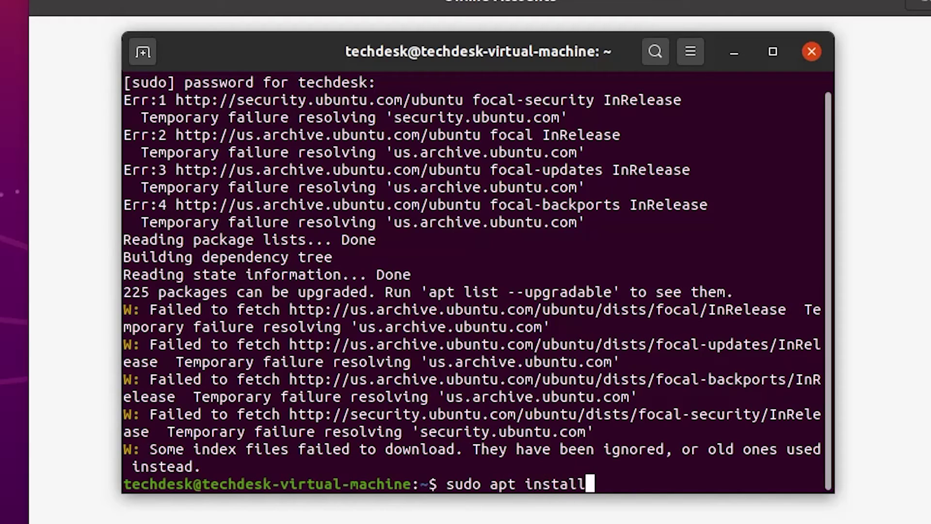
type("open")
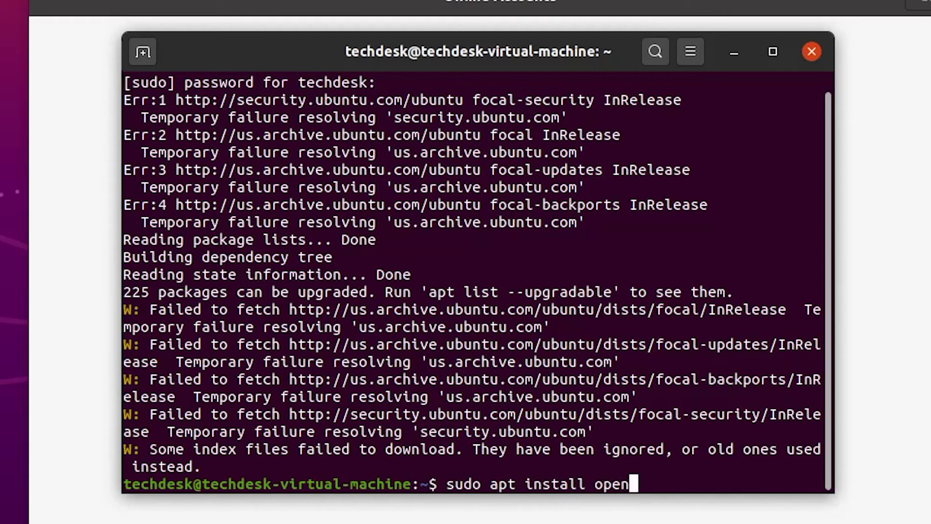
type("-vm")
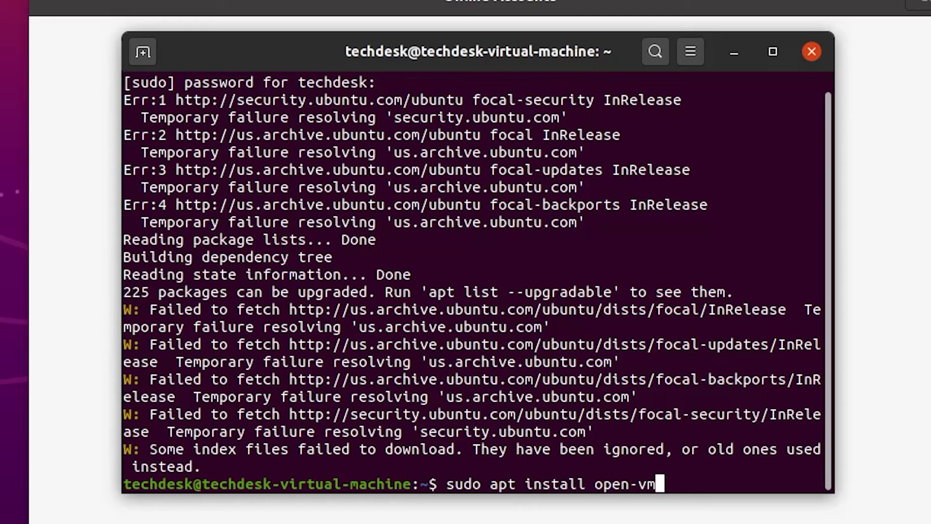
type("-tools")
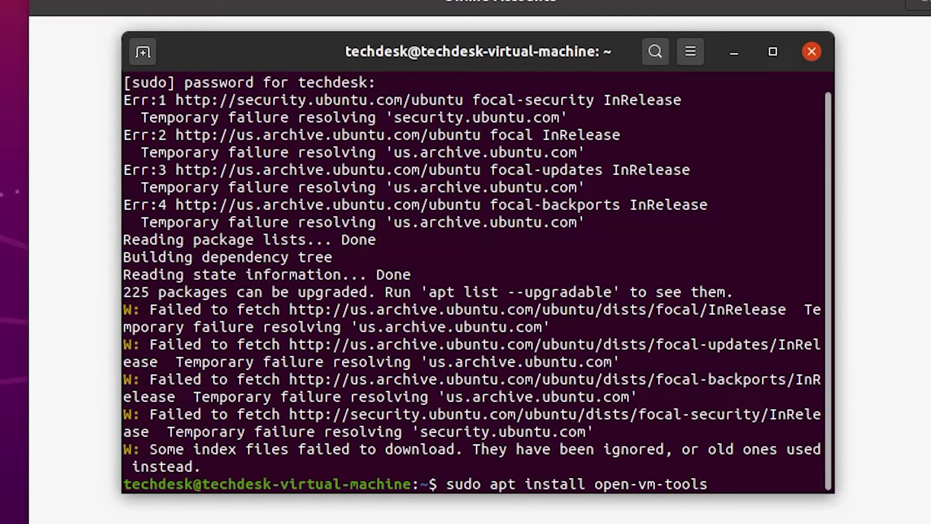
type("-desktopo")
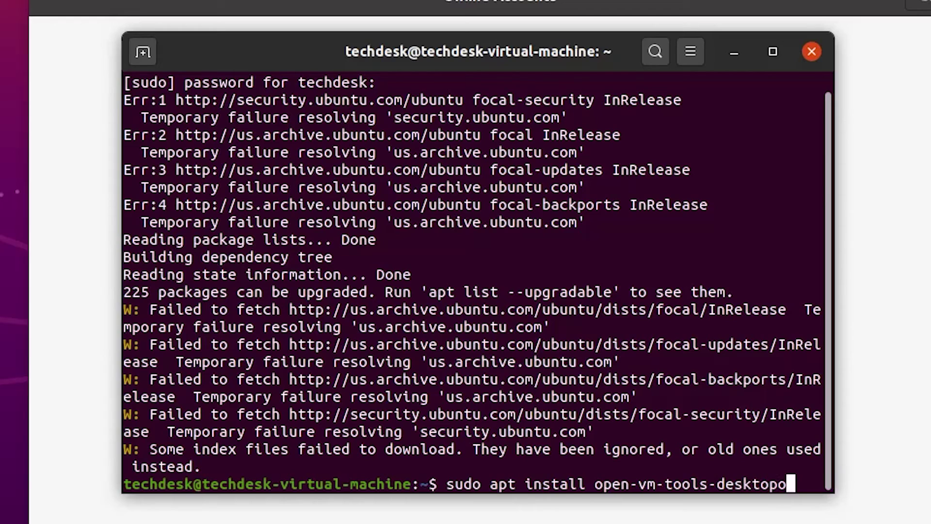
key("BackSpace")
key("Return")
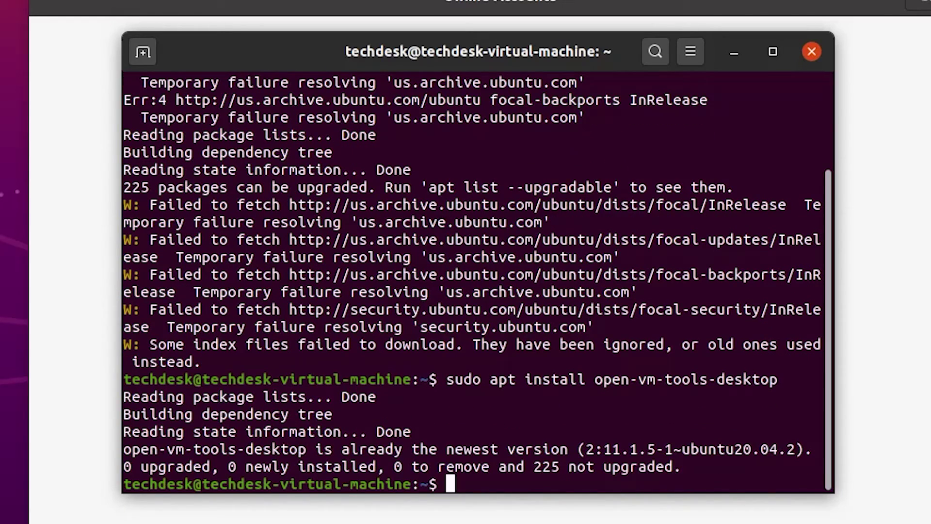
Install the base package of the VMware guest tools by running sudo apt install open-vm-tools.
type("sudo ")
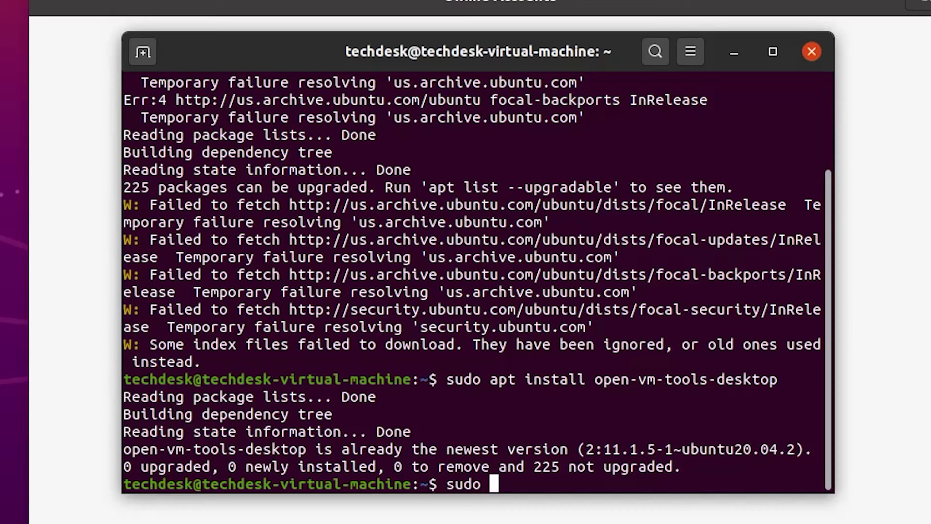
type("apt ")
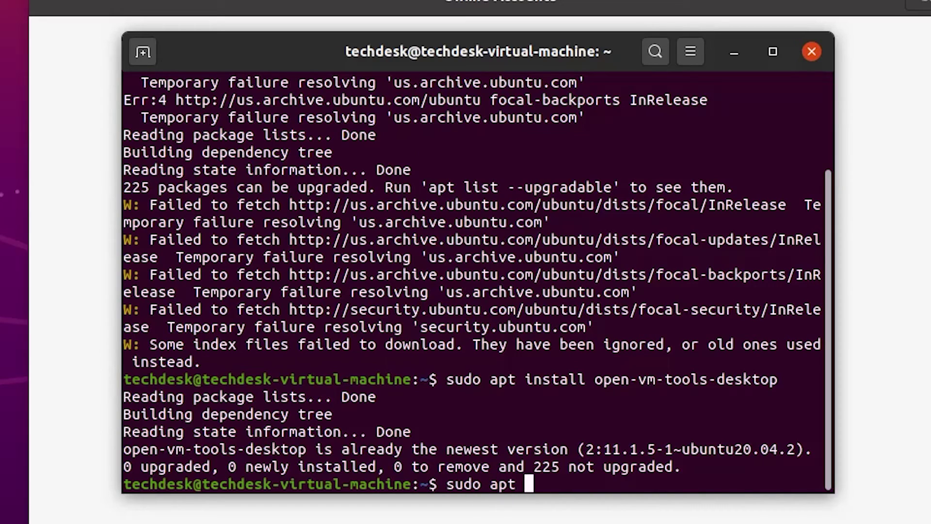
type("insta")
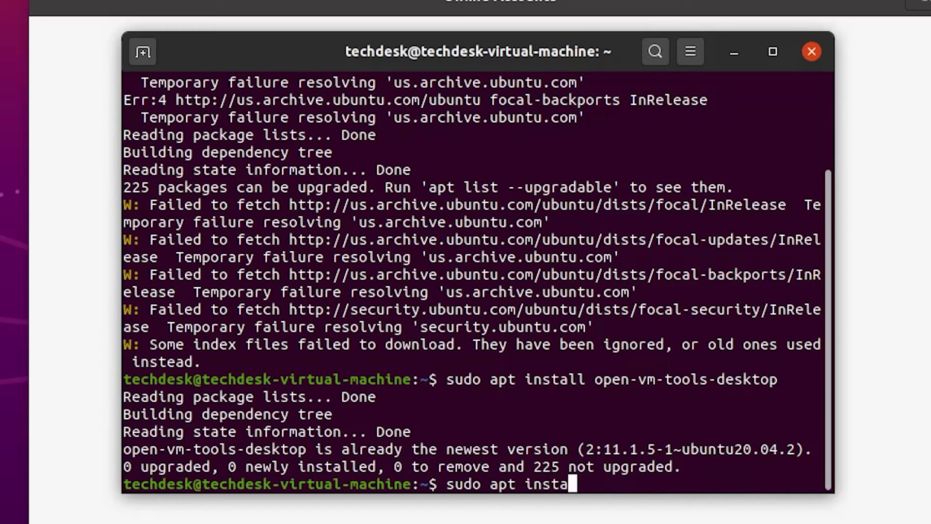
type("ll op")
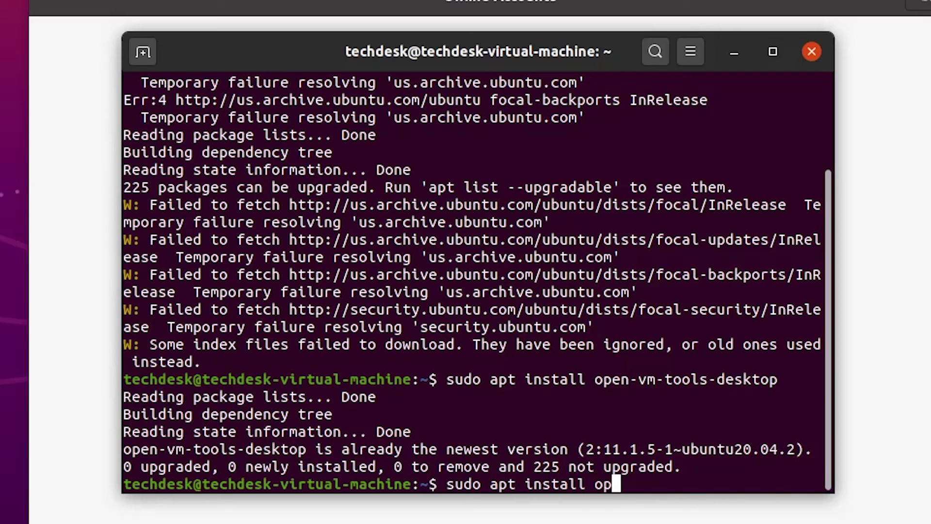
type("en-vm")
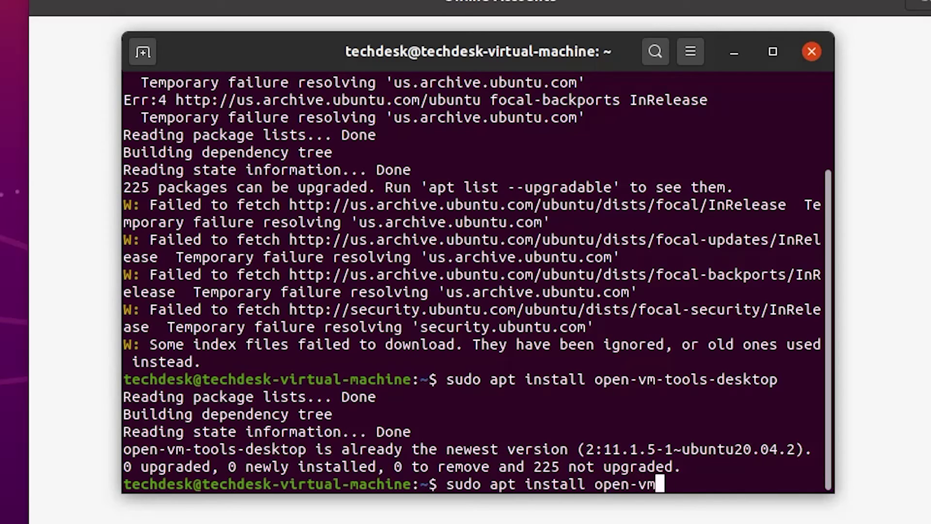
type("-tools")
key("Return")
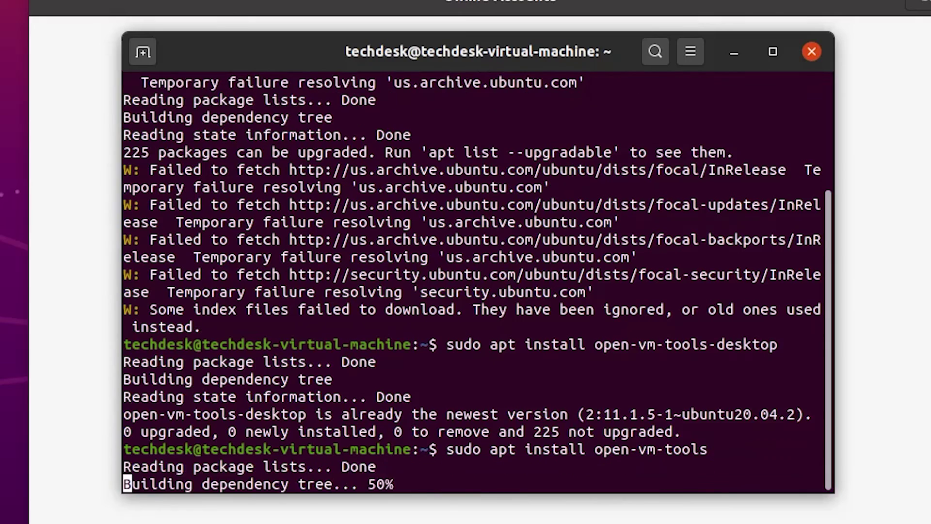